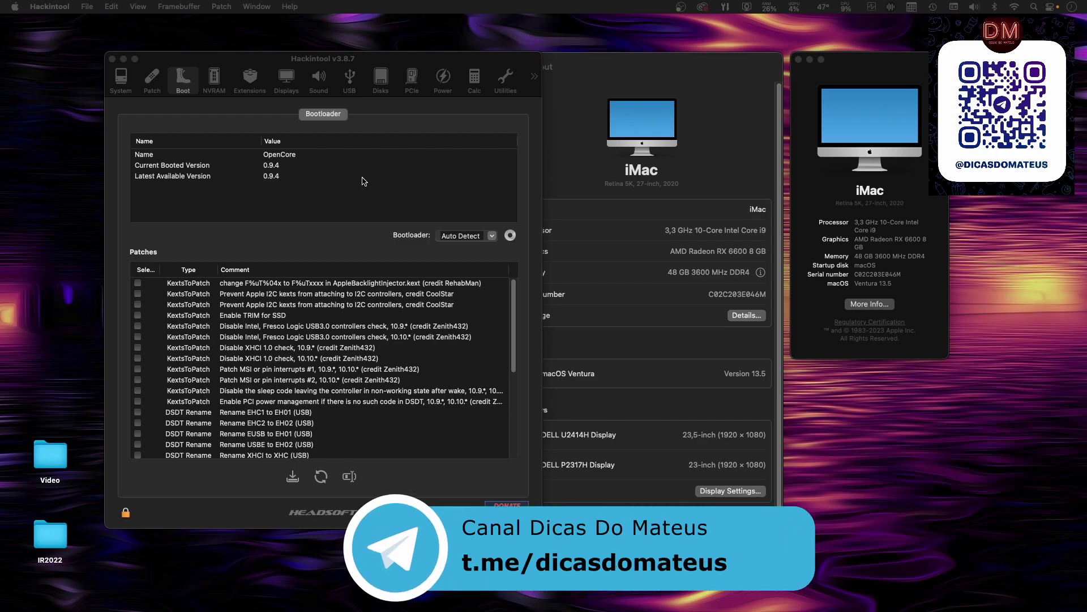
Bring the System Settings About window to the front to review the Mac's specifications.
{"action": "left_click", "coordinate": [683, 93]}
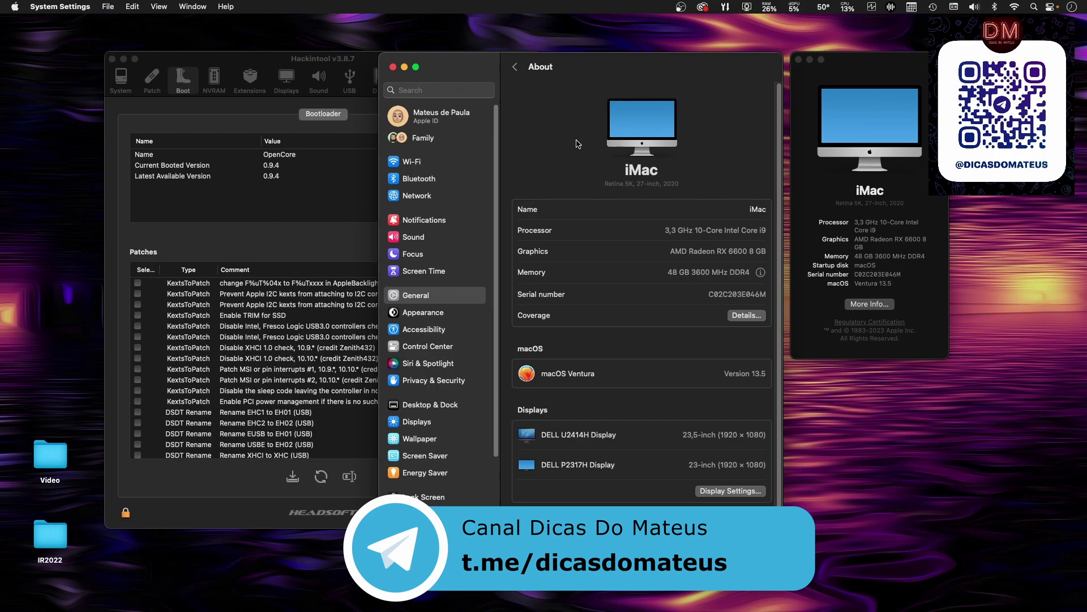
{"action": "left_click_drag", "start_coordinate": [865, 74], "coordinate": [637, 93]}
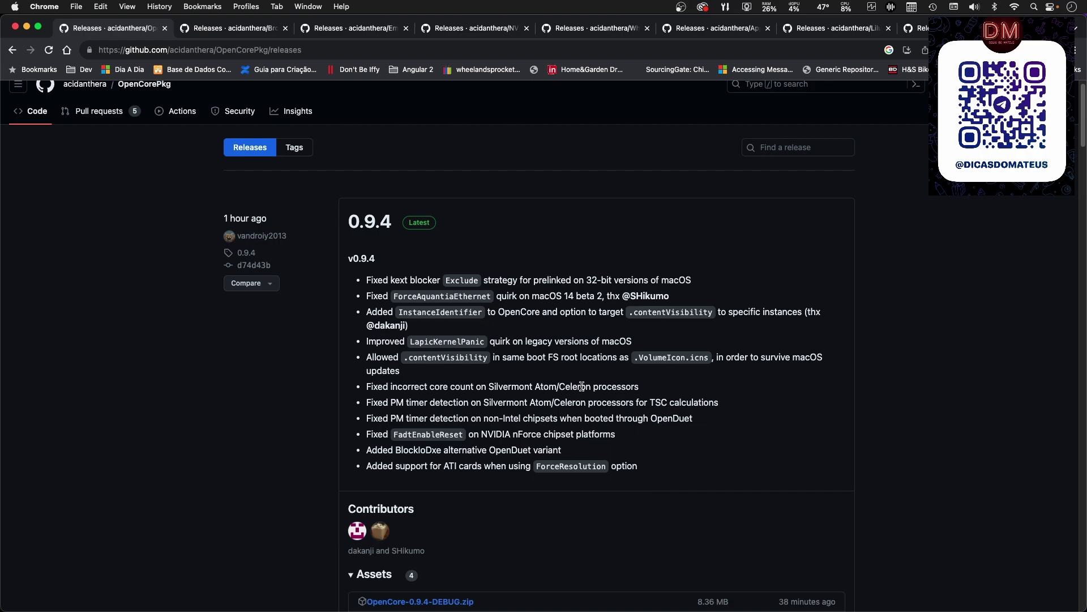
Read the OpenCorePkg 0.9.4 release notes, highlighting the Silvermont, OpenDuet, NVIDIA nForce and ATI card entries.
{"action": "left_click_drag", "start_coordinate": [643, 387], "coordinate": [393, 389]}
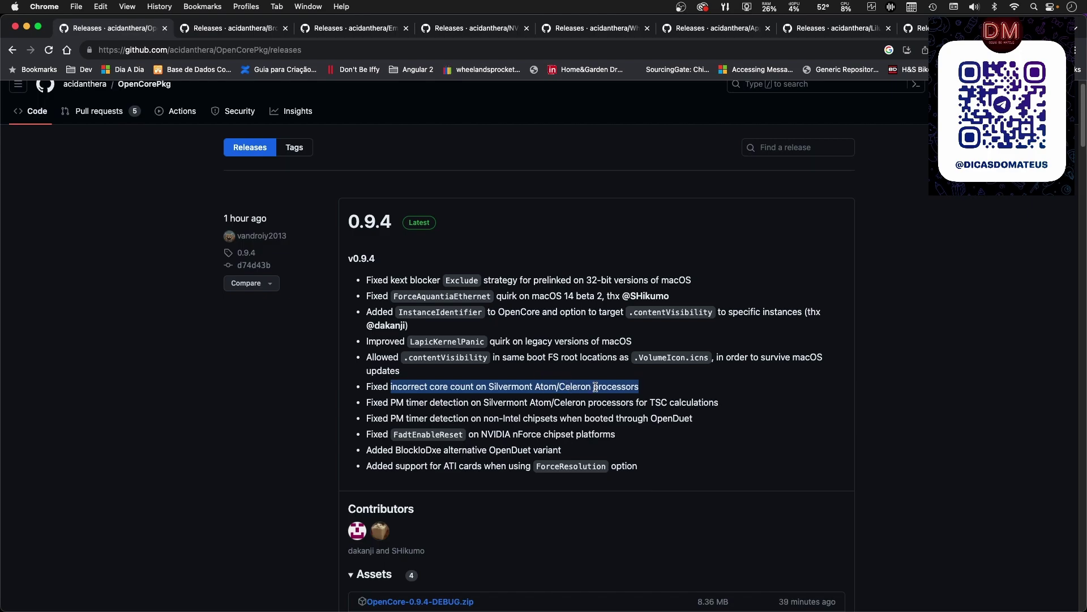
{"action": "left_click_drag", "start_coordinate": [419, 418], "coordinate": [634, 435]}
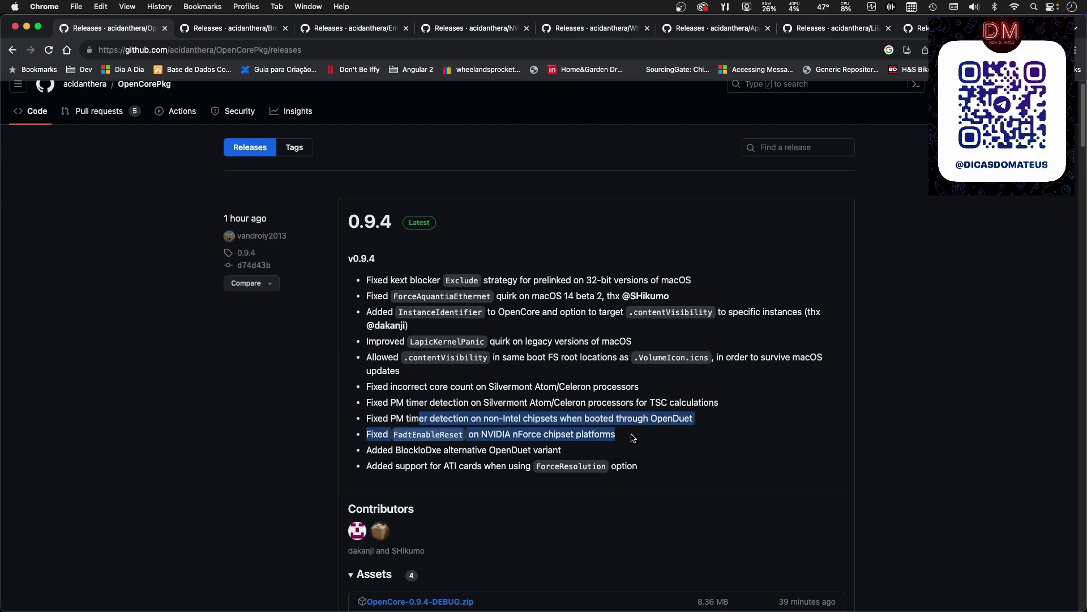
{"action": "left_click", "coordinate": [536, 434]}
{"action": "left_click_drag", "start_coordinate": [482, 434], "coordinate": [633, 445]}
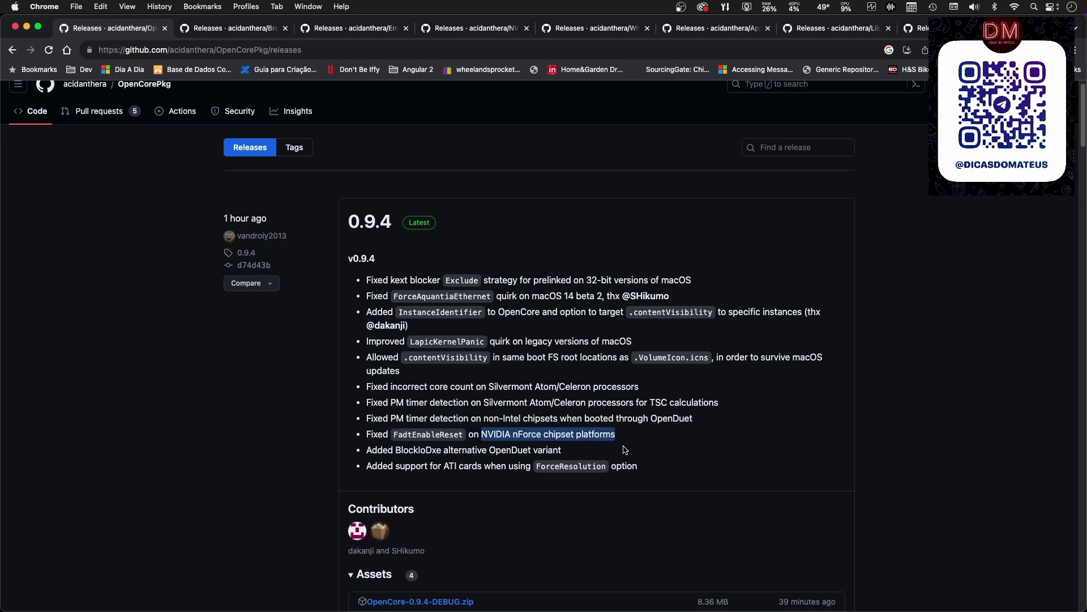
{"action": "left_click", "coordinate": [632, 447]}
{"action": "left_click_drag", "start_coordinate": [400, 466], "coordinate": [509, 467]}
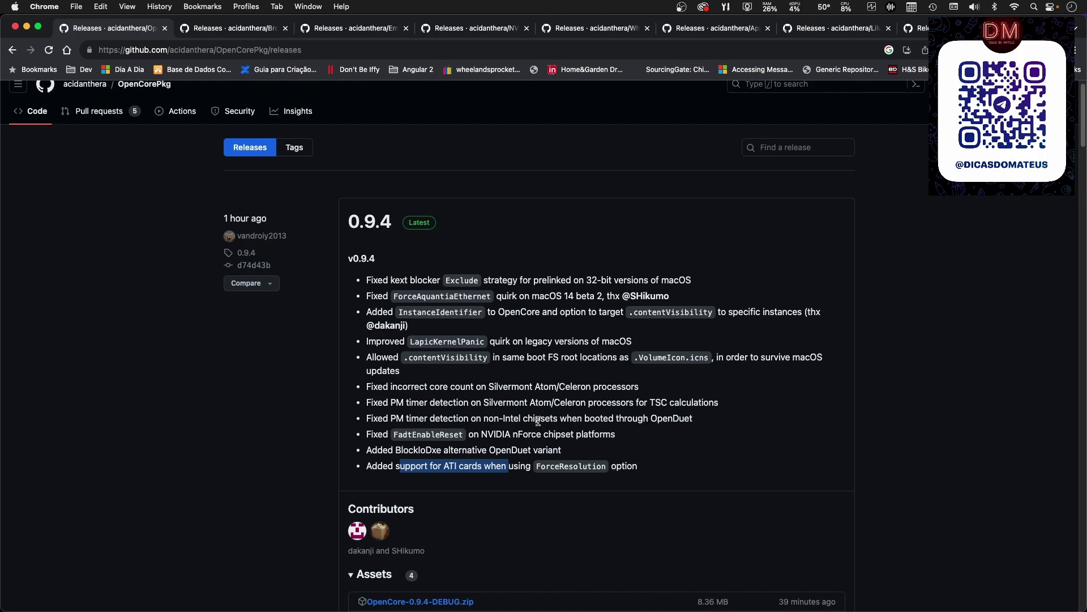
{"action": "left_click_drag", "start_coordinate": [639, 466], "coordinate": [392, 435]}
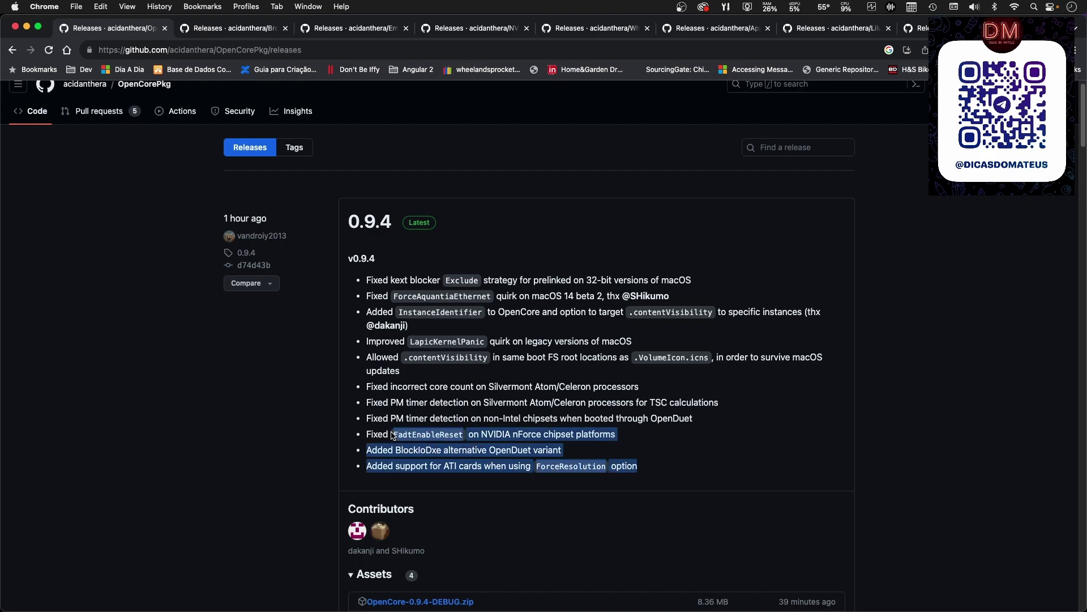
Read the BrcmPatchRAM 2.6.8 release notes and open the EmeraldSDHC releases page.
{"action": "left_click", "coordinate": [242, 31]}
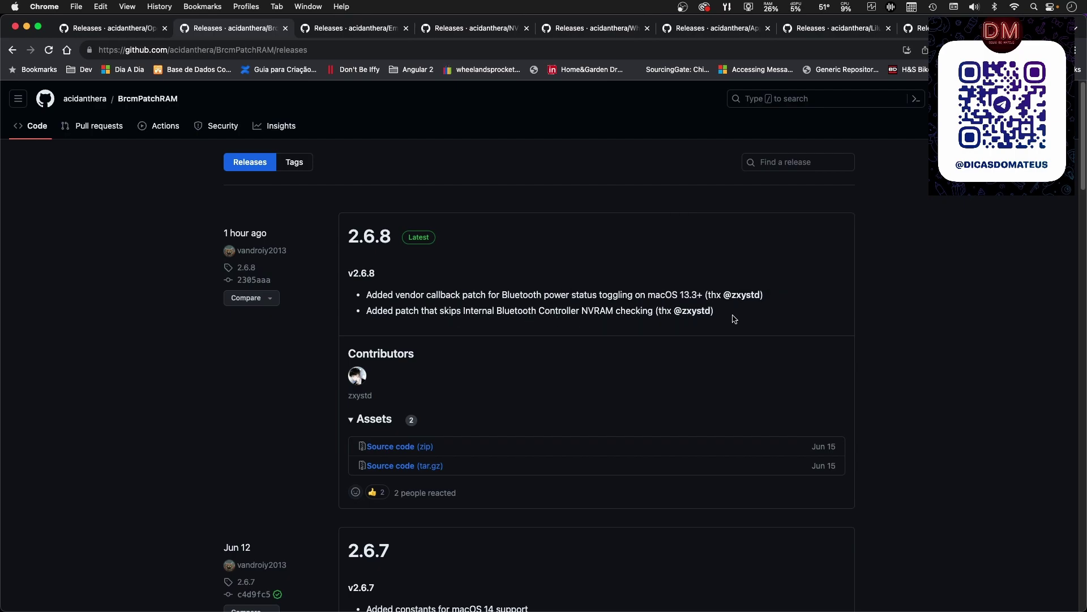
{"action": "left_click_drag", "start_coordinate": [733, 313], "coordinate": [413, 303]}
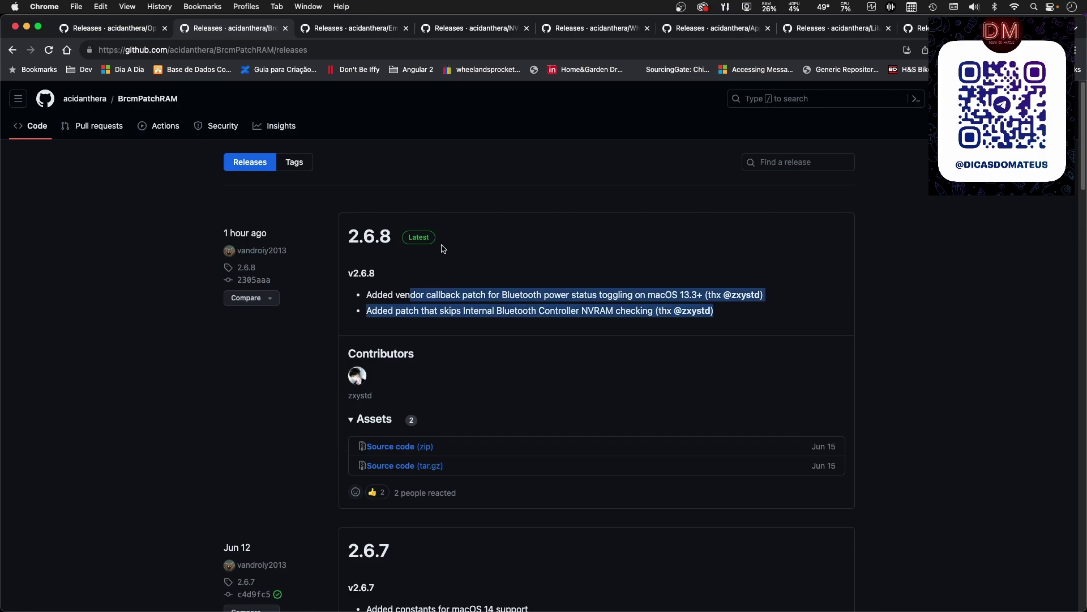
{"action": "left_click", "coordinate": [367, 29]}
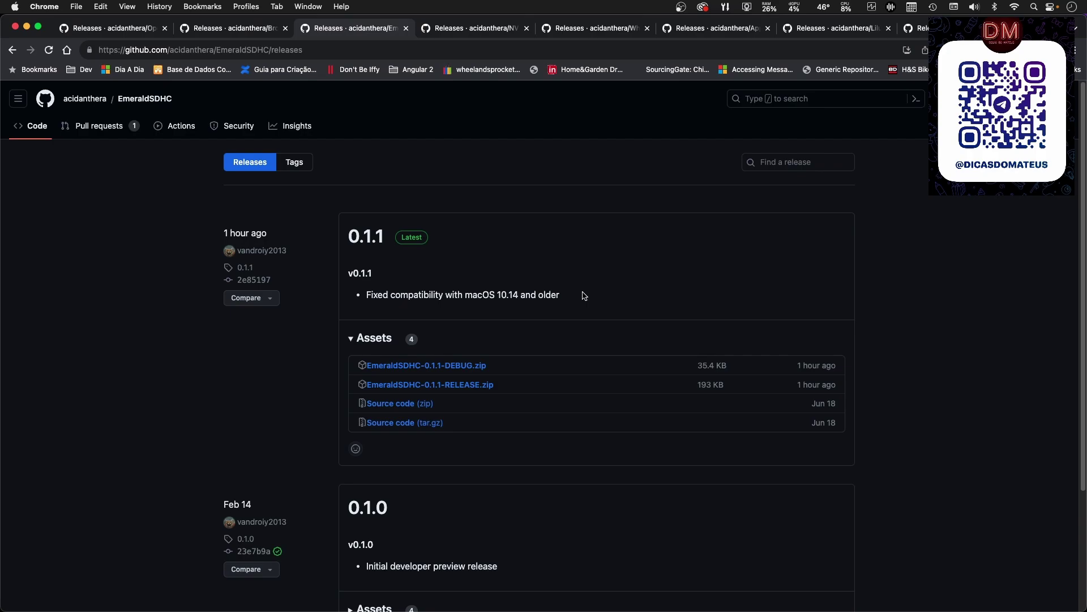
Open the NVMeFix releases page and read the changes in version 1.1.1 about macOS 14.
{"action": "left_click", "coordinate": [479, 29]}
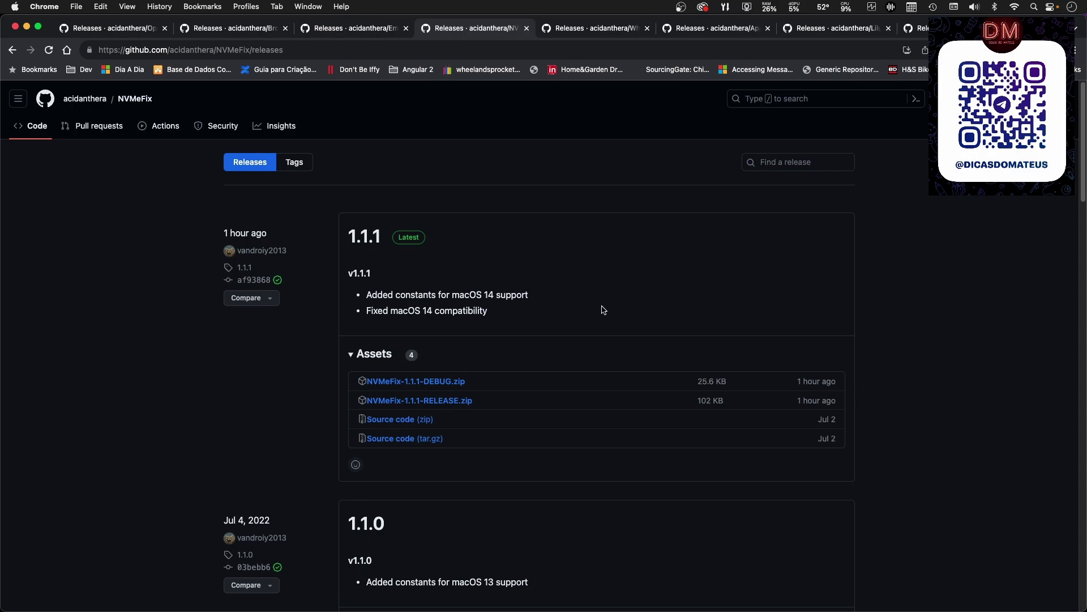
{"action": "left_click_drag", "start_coordinate": [367, 295], "coordinate": [533, 309]}
{"action": "left_click", "coordinate": [541, 320]}
{"action": "scroll", "coordinate": [541, 318], "scroll_direction": "down", "scroll_amount": 1}
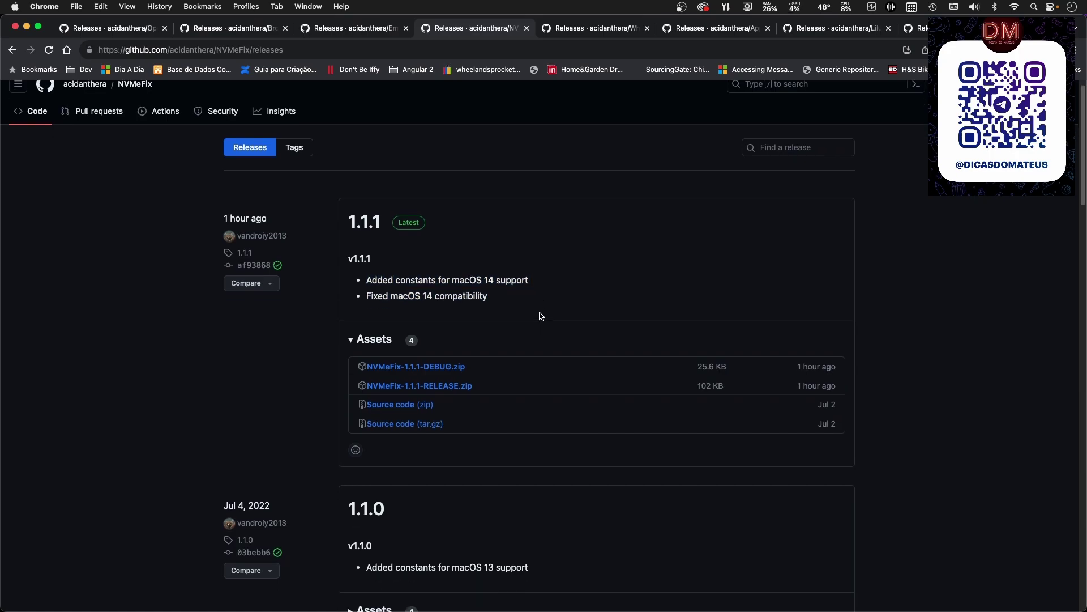
{"action": "scroll", "coordinate": [502, 312], "scroll_direction": "up", "scroll_amount": 1}
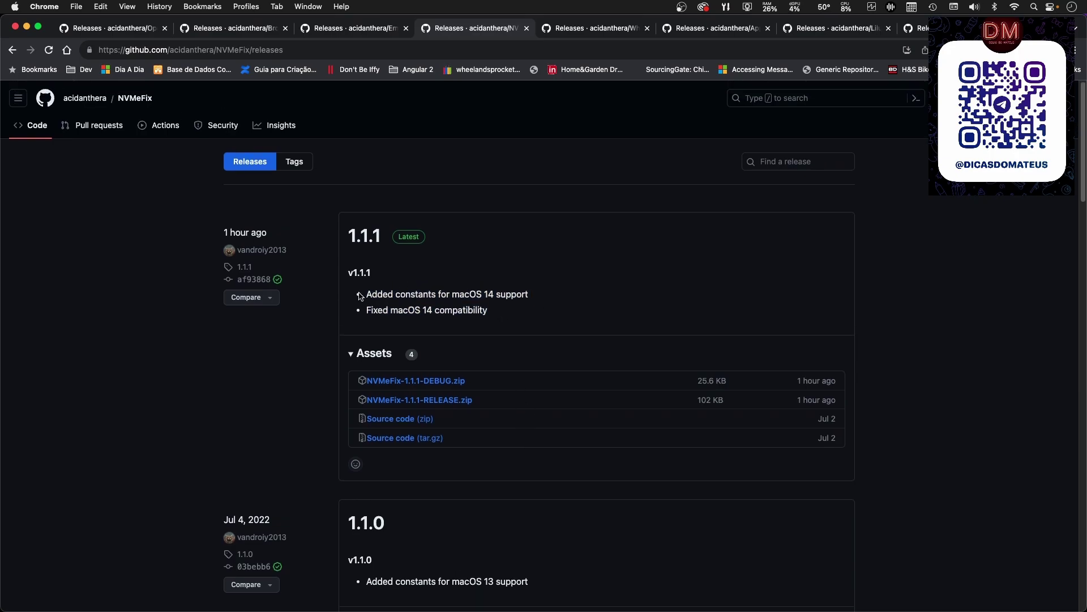
Read the WhateverGreen 1.6.6 and AppleALC 1.8.4 release notes, highlighting the added AppleALC layout-ids.
{"action": "left_click", "coordinate": [591, 32]}
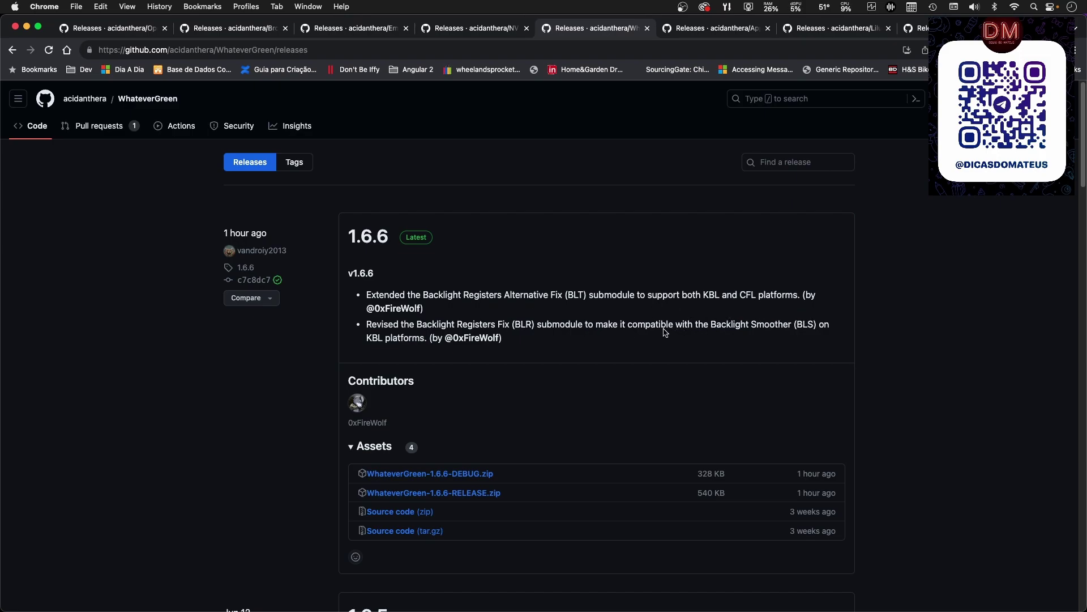
{"action": "left_click", "coordinate": [728, 29]}
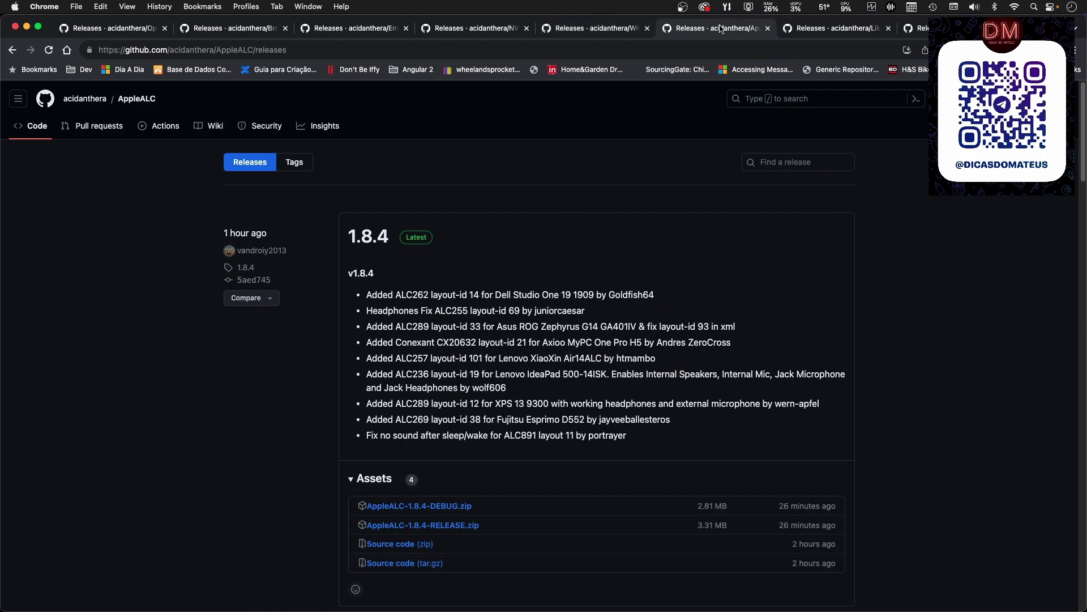
{"action": "left_click_drag", "start_coordinate": [402, 295], "coordinate": [703, 424]}
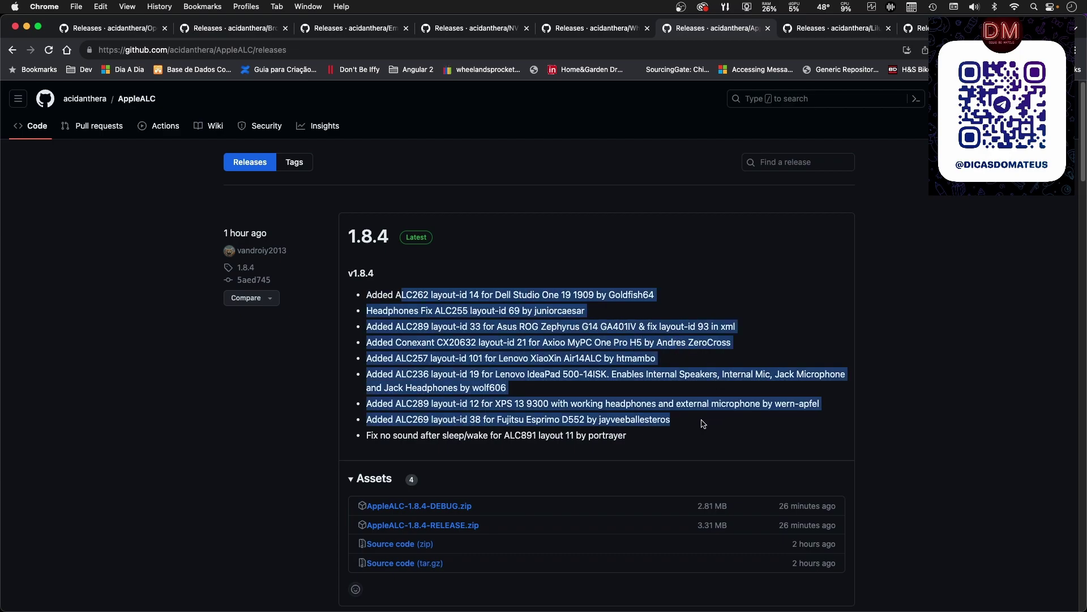
{"action": "left_click", "coordinate": [592, 337]}
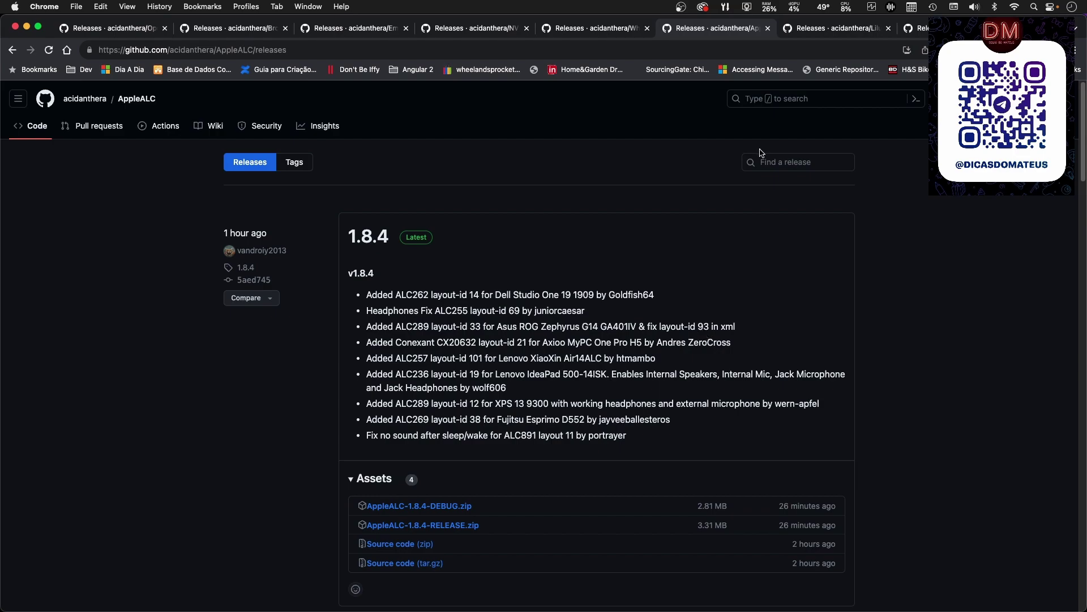
Open the Lilu releases page and review the CPU models added in version 1.6.7.
{"action": "left_click", "coordinate": [824, 28]}
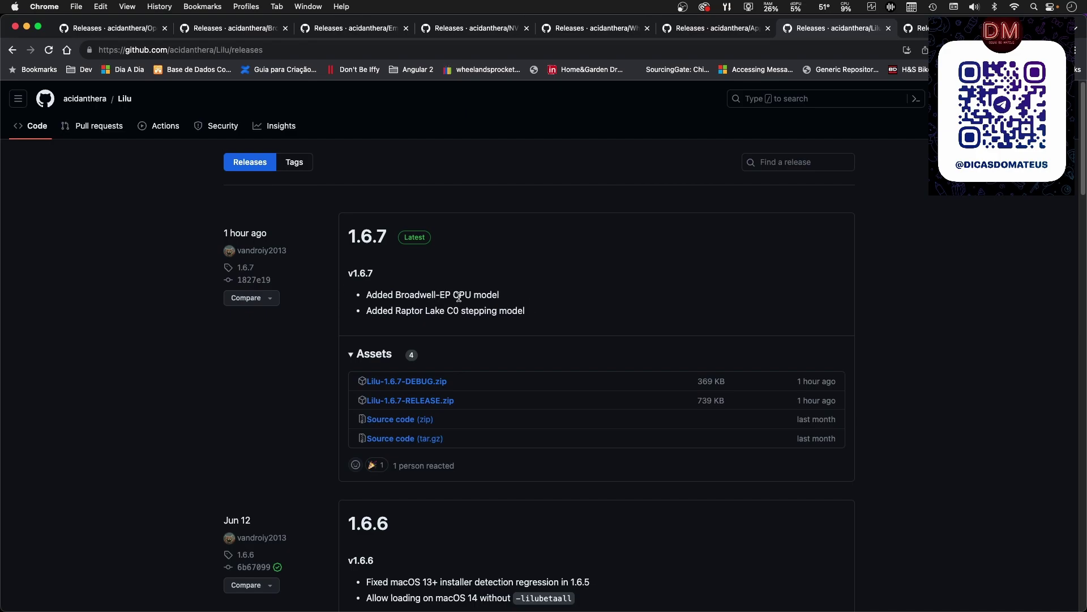
{"action": "left_click_drag", "start_coordinate": [528, 311], "coordinate": [423, 293]}
{"action": "left_click", "coordinate": [395, 295]}
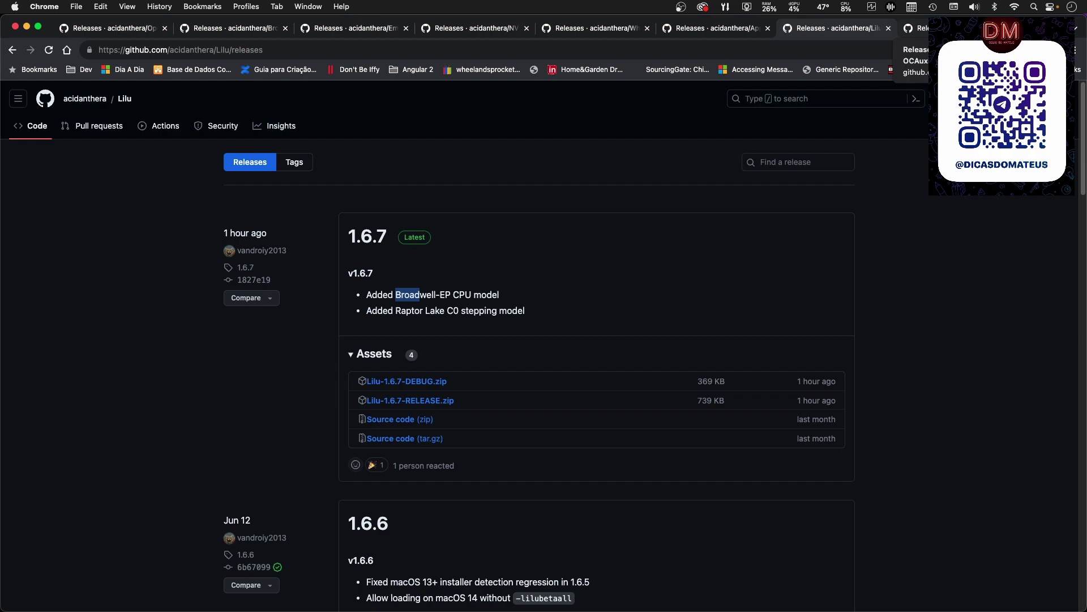
Open the OCAuxiliaryTools releases page and locate the OCAT_Mac.dmg download of release 20230022.
{"action": "left_click", "coordinate": [918, 28]}
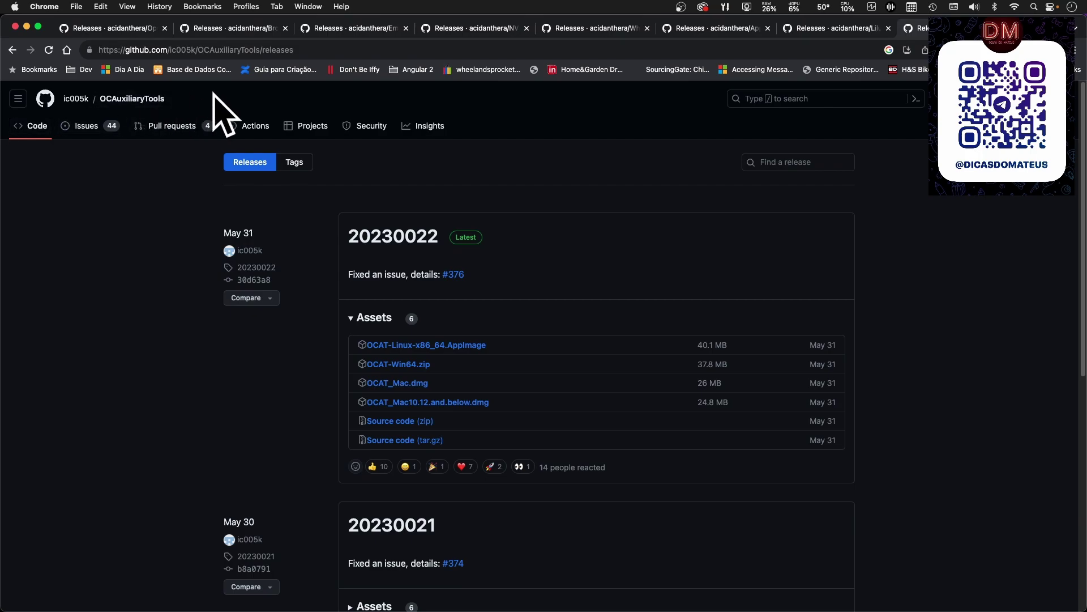
{"action": "left_click", "coordinate": [410, 390]}
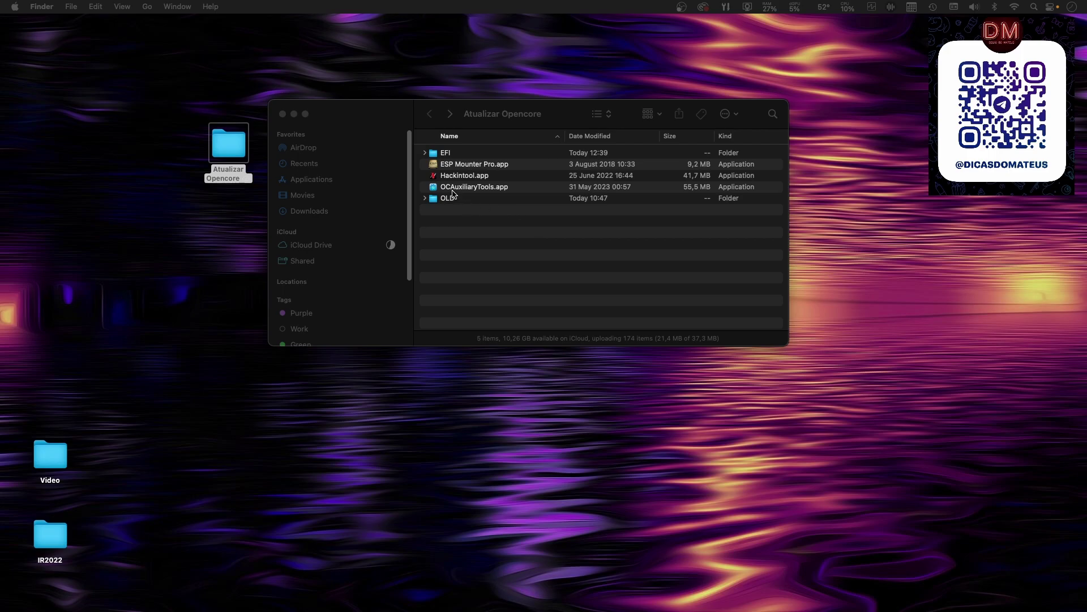
Switch to Finder and highlight the OCAuxiliaryTools, ESP Mounter Pro and Hackintool apps in the Atualizar Opencore folder.
{"action": "left_click", "coordinate": [466, 188]}
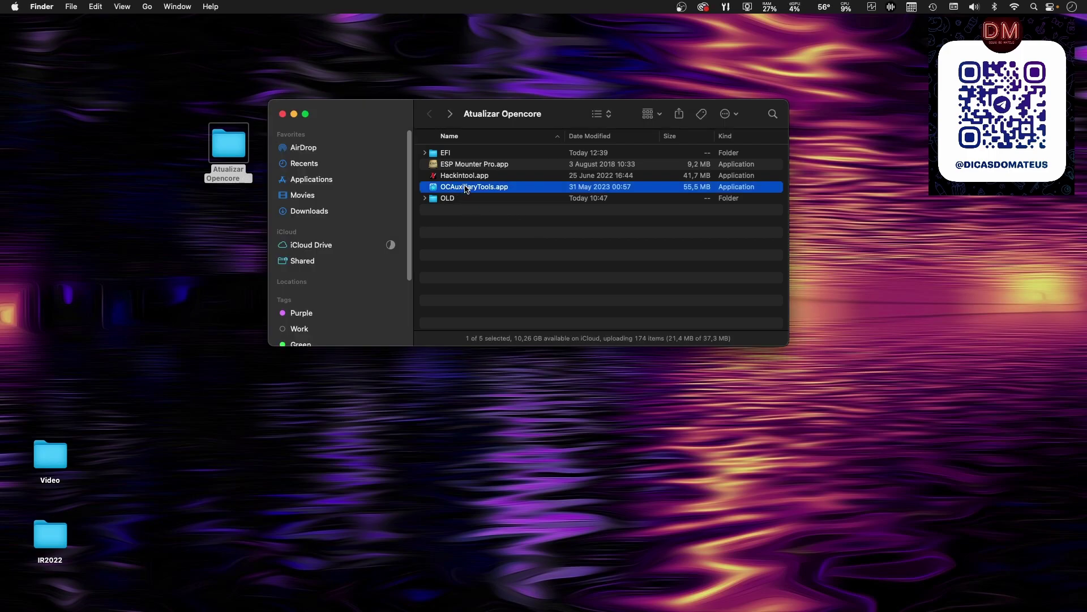
{"action": "left_click", "coordinate": [463, 166]}
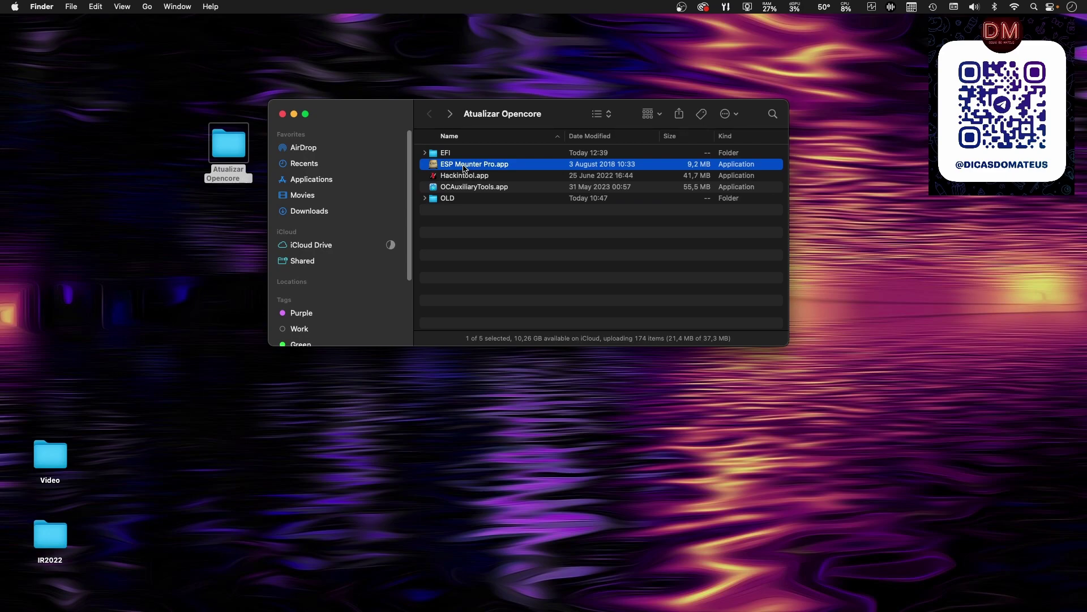
{"action": "left_click", "coordinate": [466, 177]}
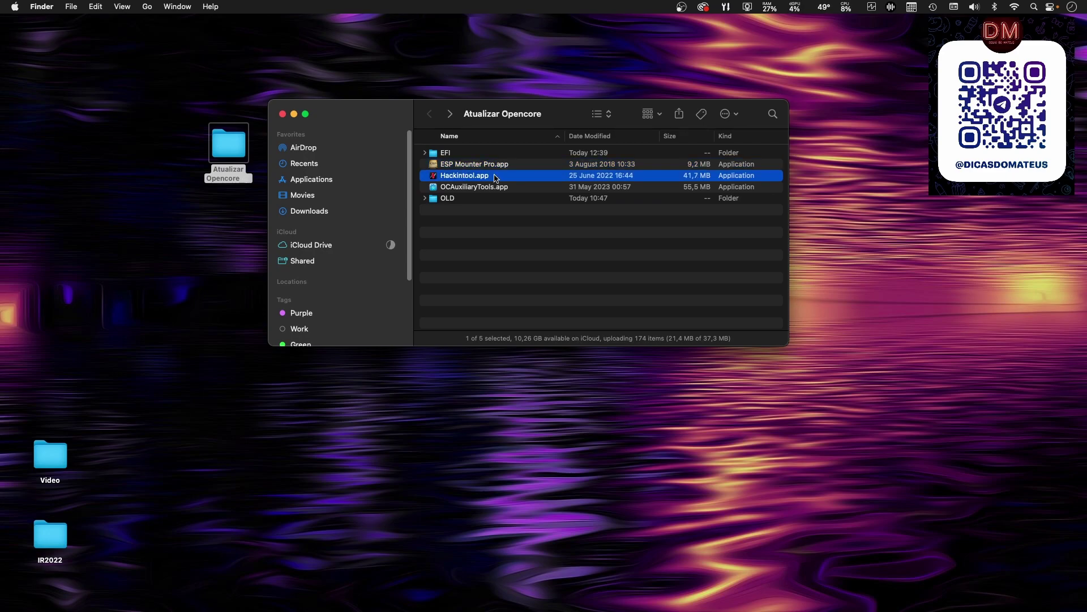
{"action": "left_click", "coordinate": [464, 189]}
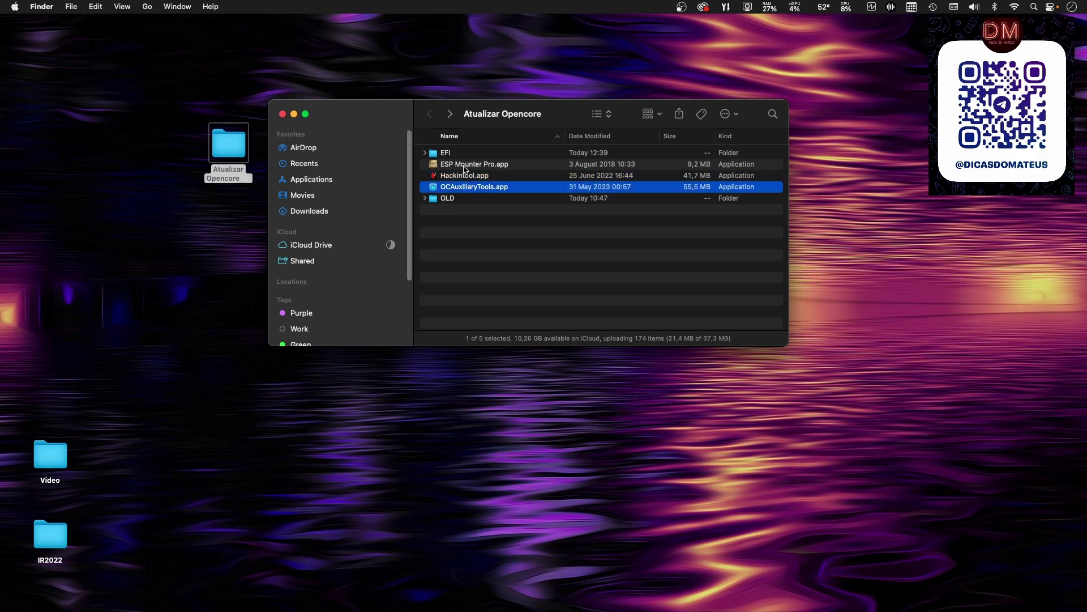
Launch ESP Mounter Pro, mount the XrayDisk 240GB EFI partition on disk4s1, and close its Finder window after viewing the EFI folder.
{"action": "left_click", "coordinate": [465, 168]}
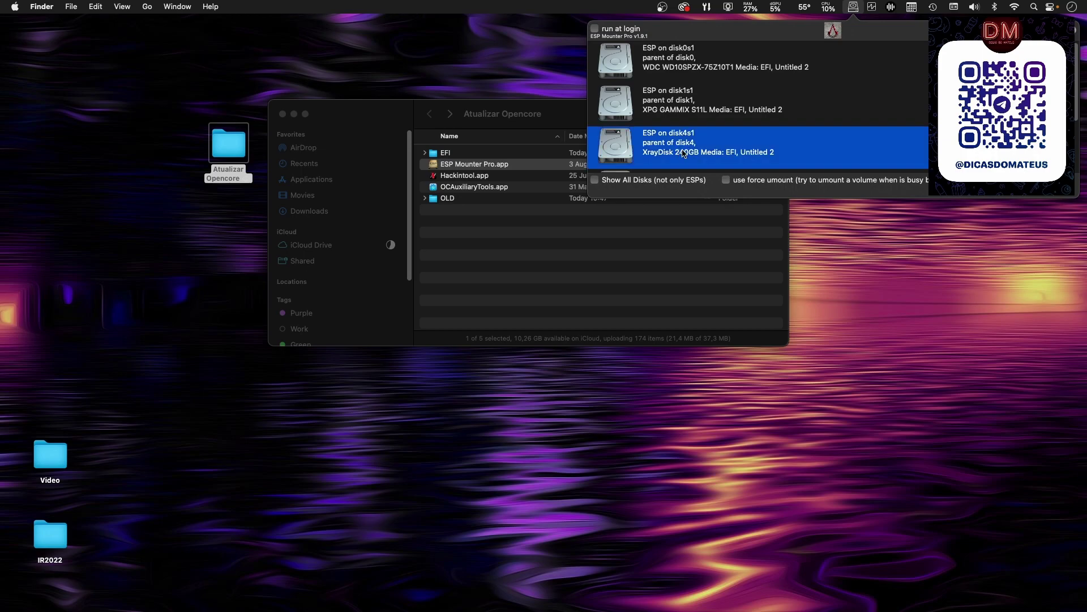
{"action": "left_click", "coordinate": [821, 145]}
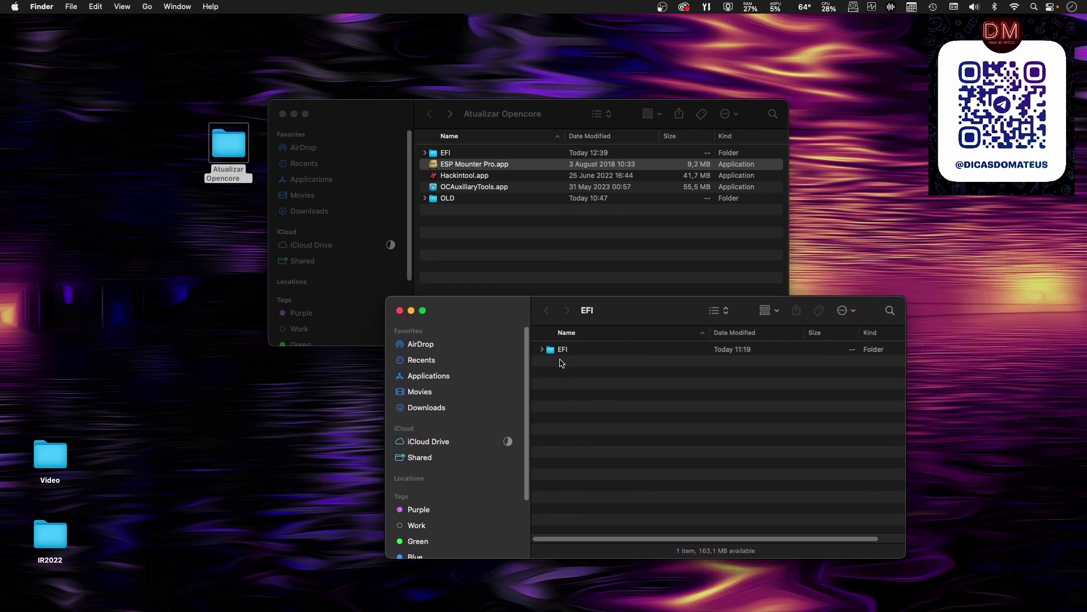
{"action": "left_click_drag", "start_coordinate": [561, 354], "coordinate": [575, 405]}
{"action": "left_click", "coordinate": [400, 311]}
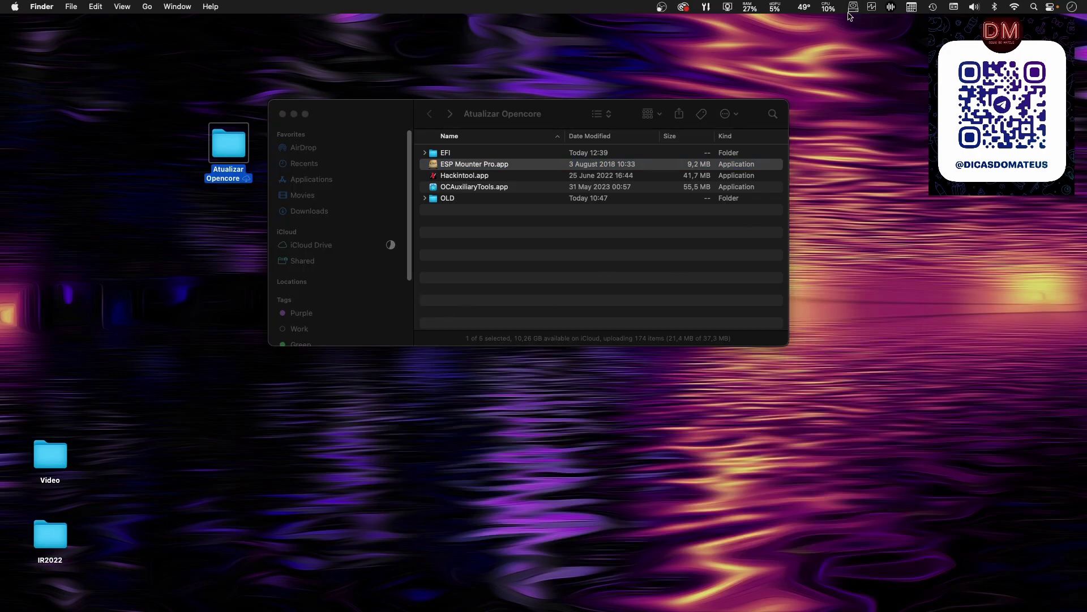
Reopen the ESP Mounter Pro partition list and quit the app.
{"action": "left_click", "coordinate": [853, 6]}
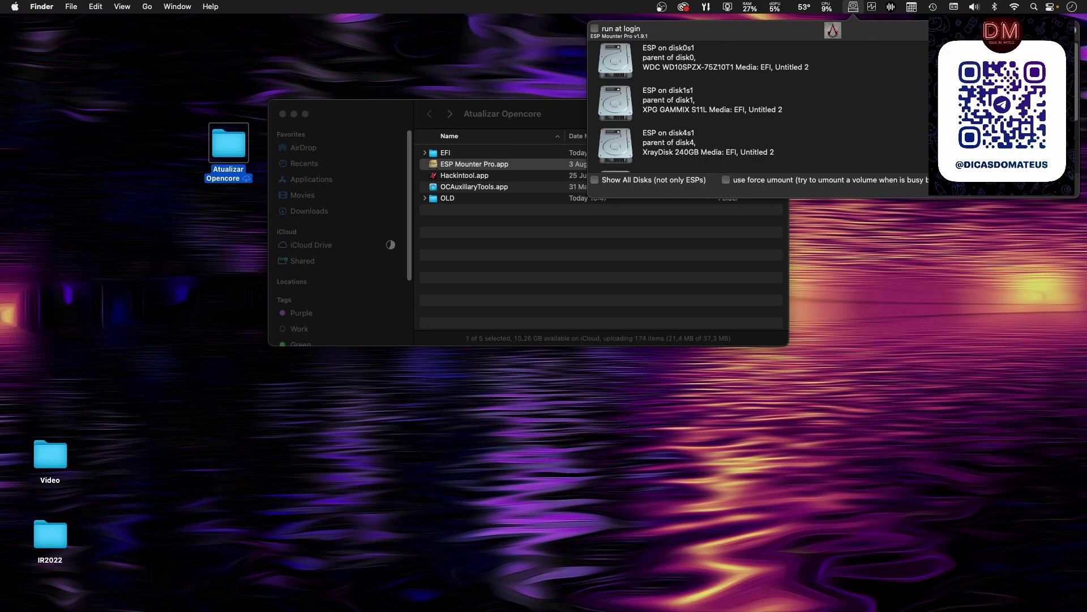
{"action": "left_click", "coordinate": [681, 54]}
{"action": "left_click", "coordinate": [1077, 33]}
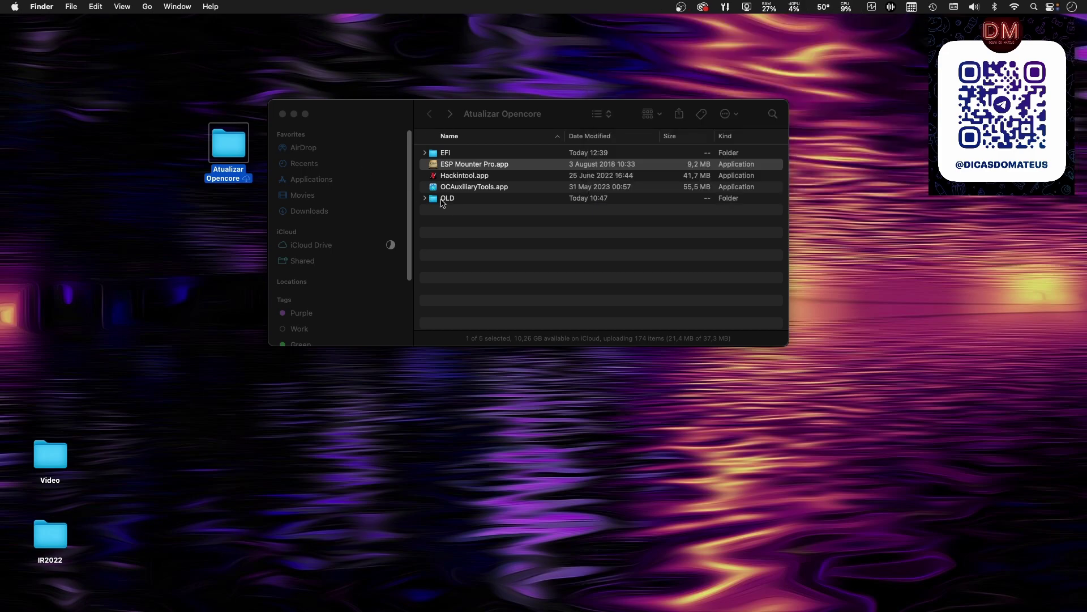
Launch OCAuxiliaryTools from the Atualizar Opencore folder and move its window clear of the folder's file list.
{"action": "left_click", "coordinate": [453, 186]}
{"action": "double_click", "coordinate": [459, 188]}
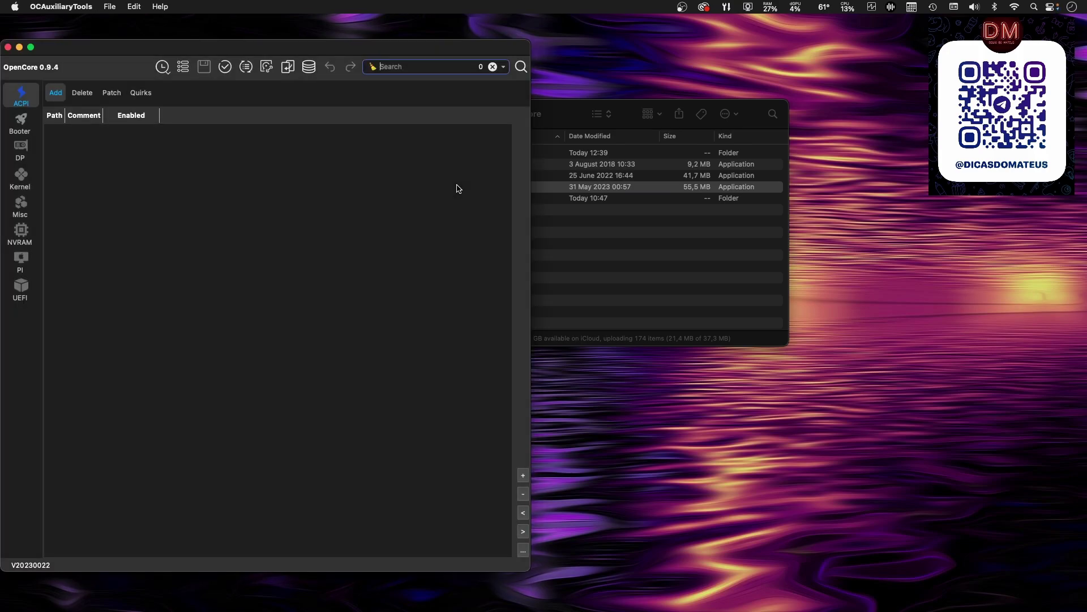
{"action": "left_click_drag", "start_coordinate": [207, 47], "coordinate": [615, 218]}
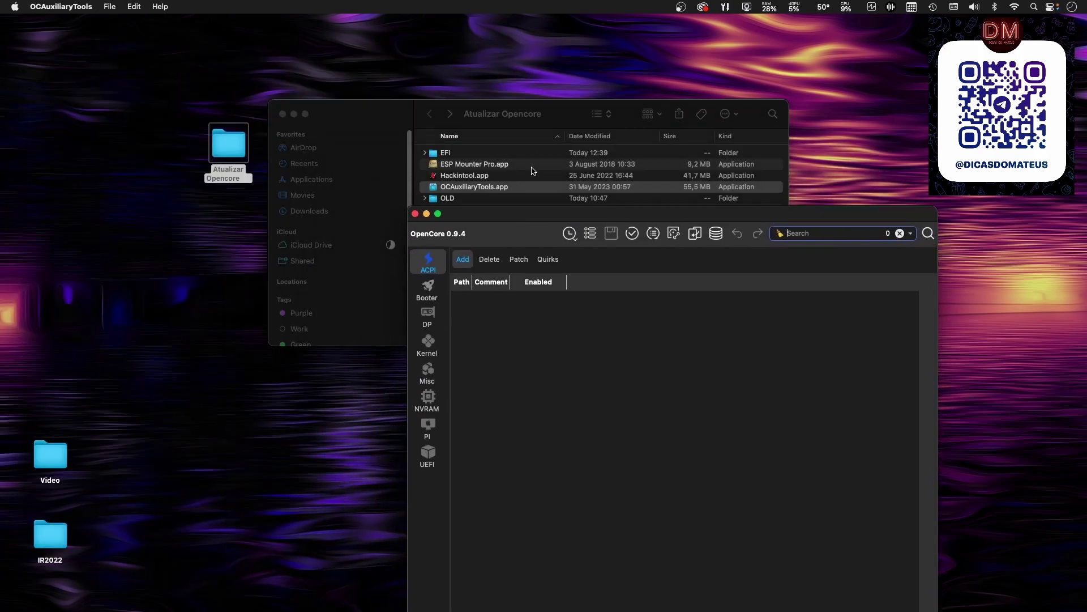
Expand the EFI folder in Finder and load config.plist from EFI/OC into OCAuxiliaryTools.
{"action": "left_click", "coordinate": [425, 153]}
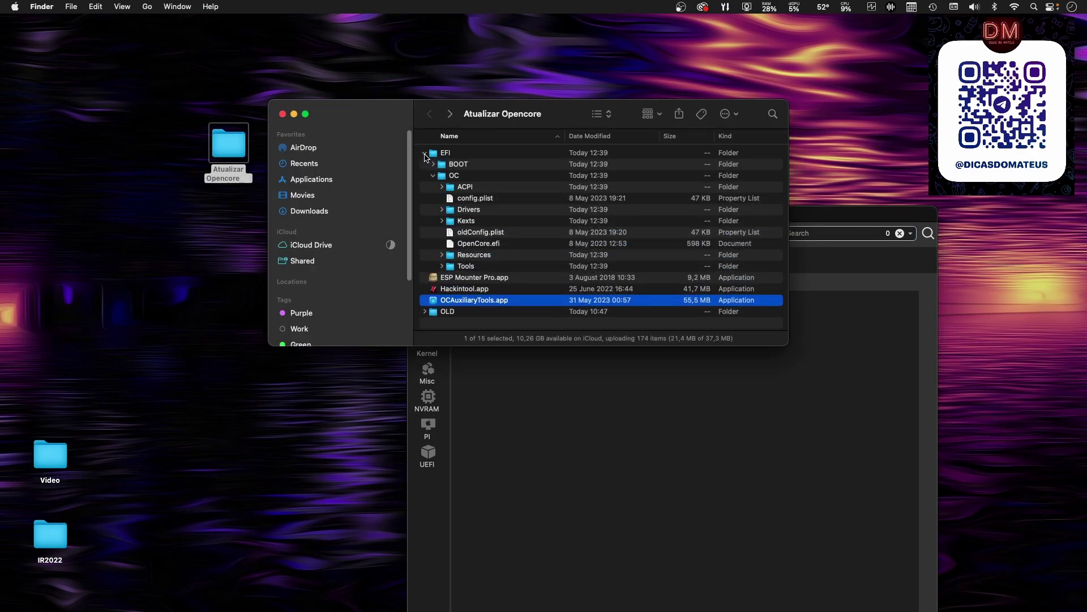
{"action": "left_click_drag", "start_coordinate": [544, 111], "coordinate": [318, 43]}
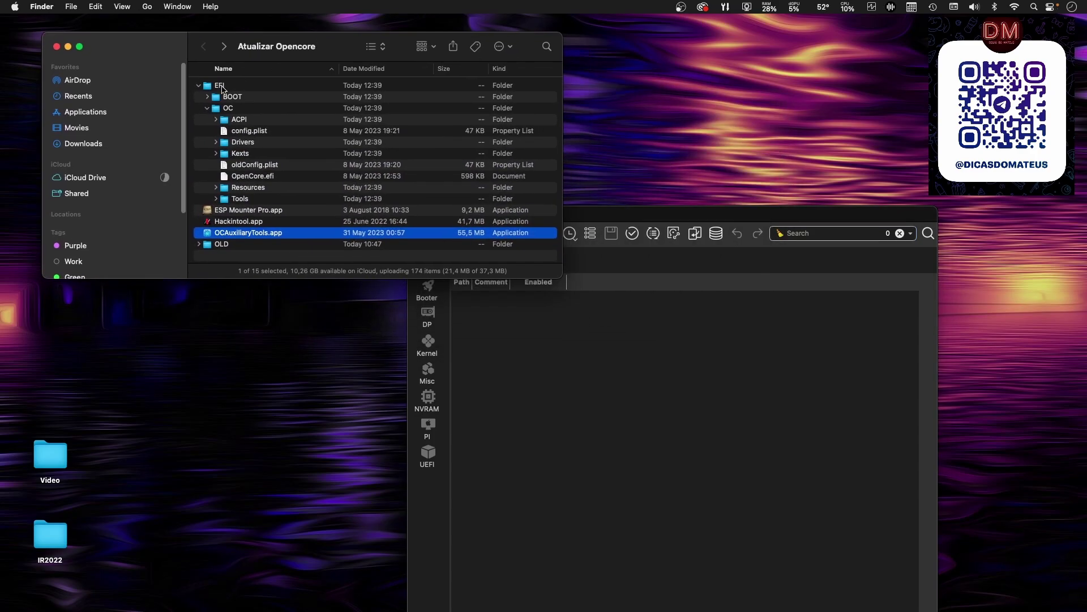
{"action": "left_click_drag", "start_coordinate": [239, 136], "coordinate": [628, 248]}
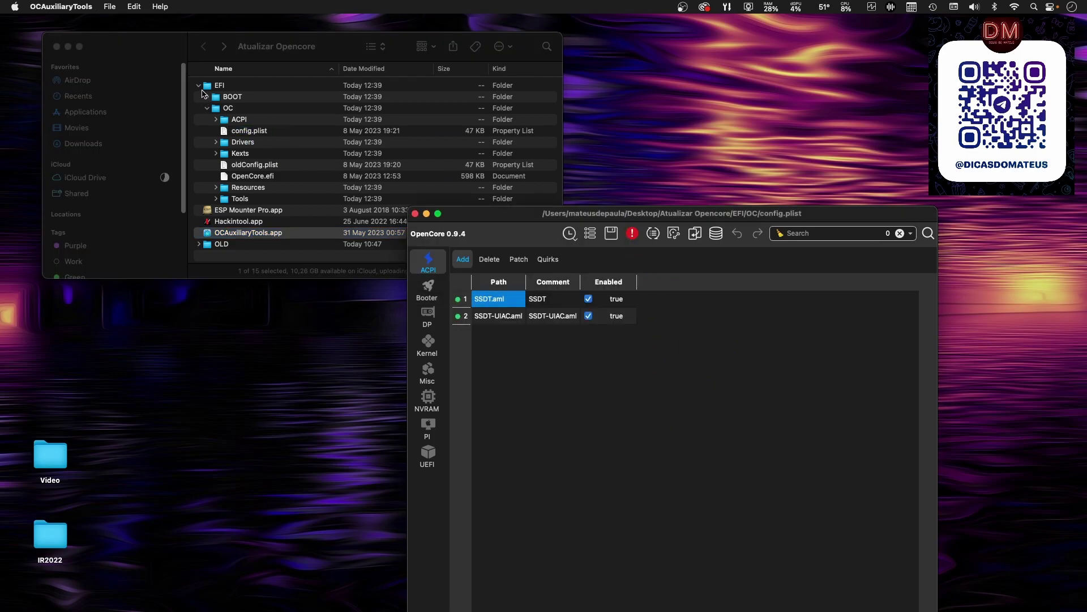
Move the OCAuxiliaryTools window into full view, open the OpenCore sync window, and download the latest version of OpenCore.
{"action": "left_click", "coordinate": [250, 135]}
{"action": "left_click", "coordinate": [248, 135]}
{"action": "left_click_drag", "start_coordinate": [625, 216], "coordinate": [627, 168]}
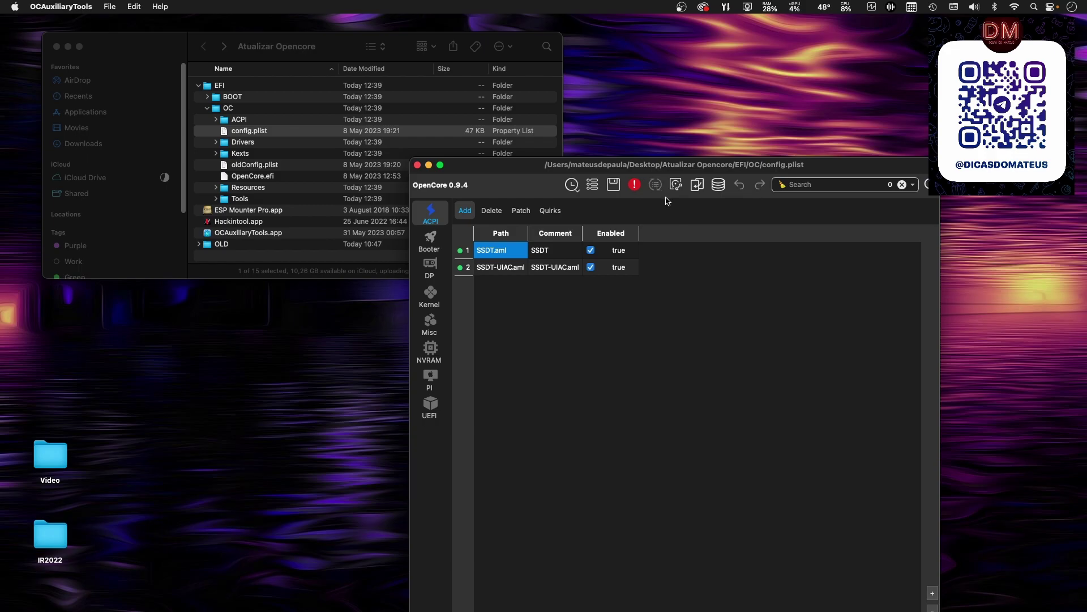
{"action": "left_click_drag", "start_coordinate": [697, 170], "coordinate": [574, 80]}
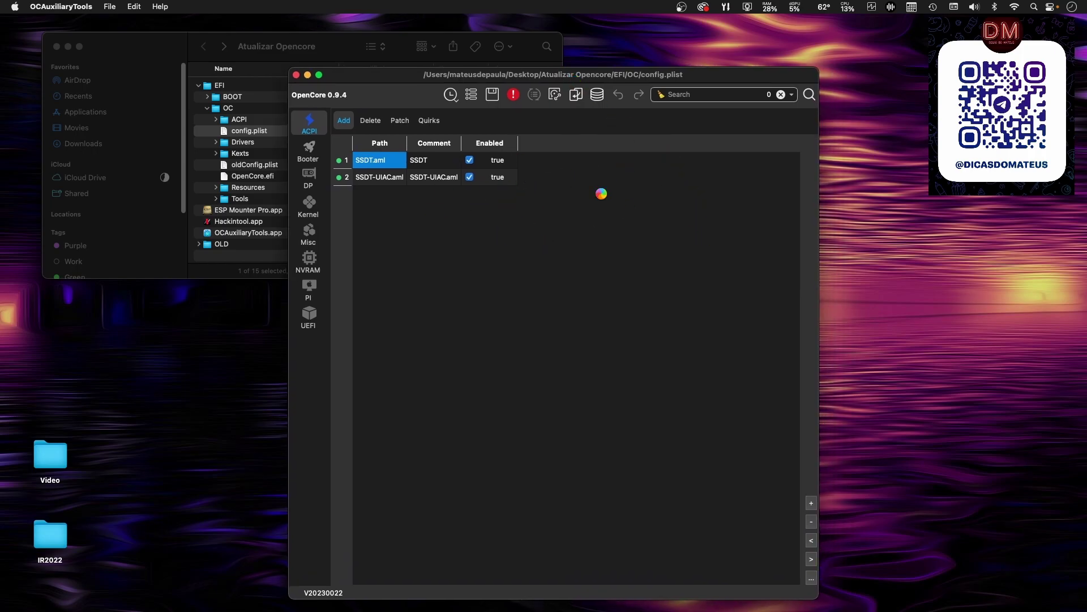
{"action": "left_click_drag", "start_coordinate": [309, 260], "coordinate": [589, 146]}
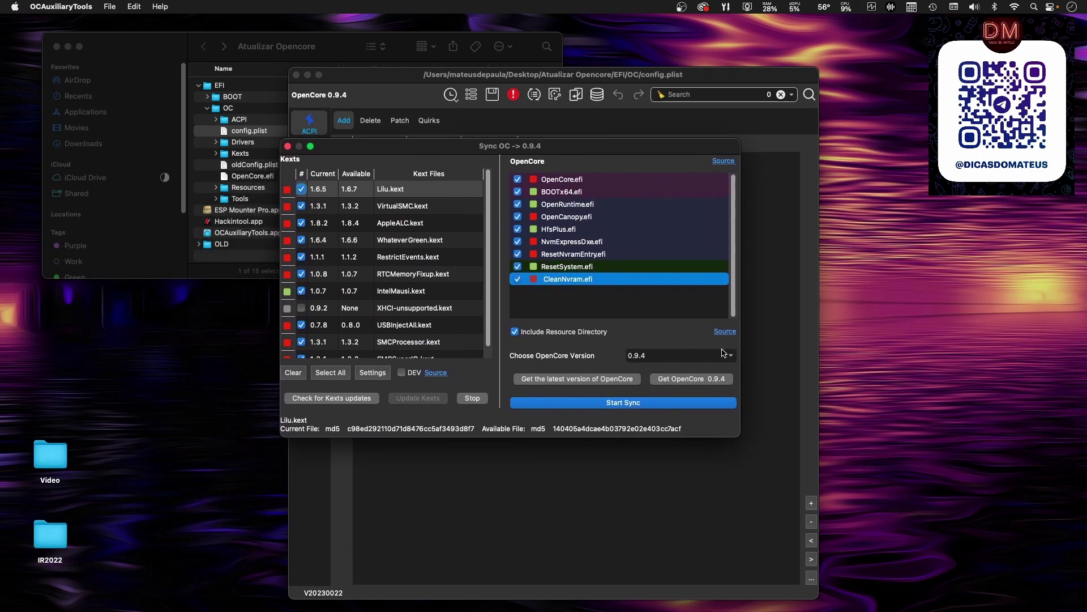
{"action": "left_click", "coordinate": [578, 379]}
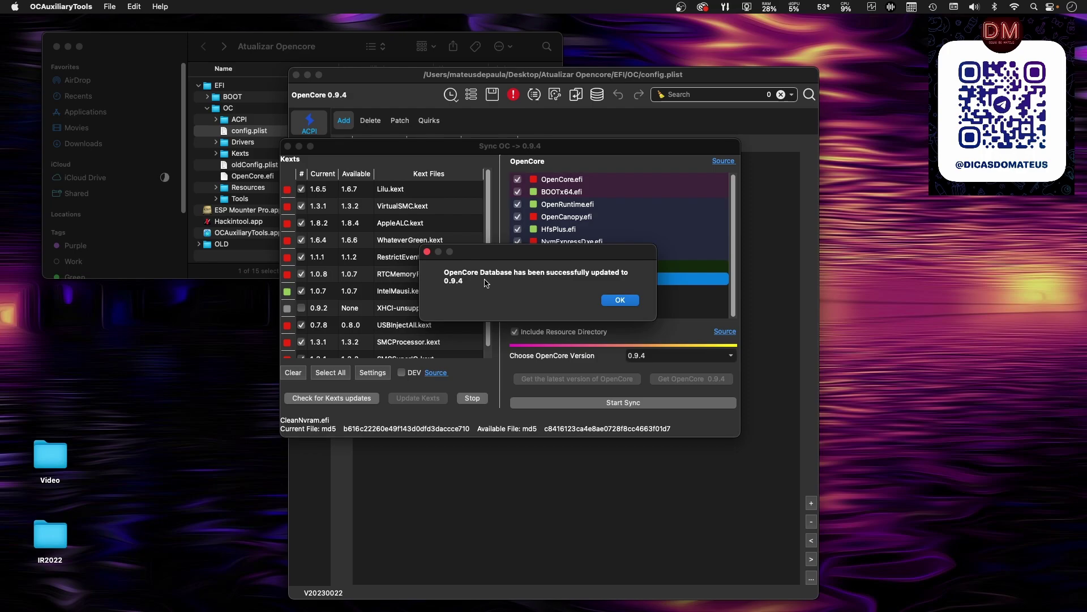
{"action": "left_click", "coordinate": [623, 300]}
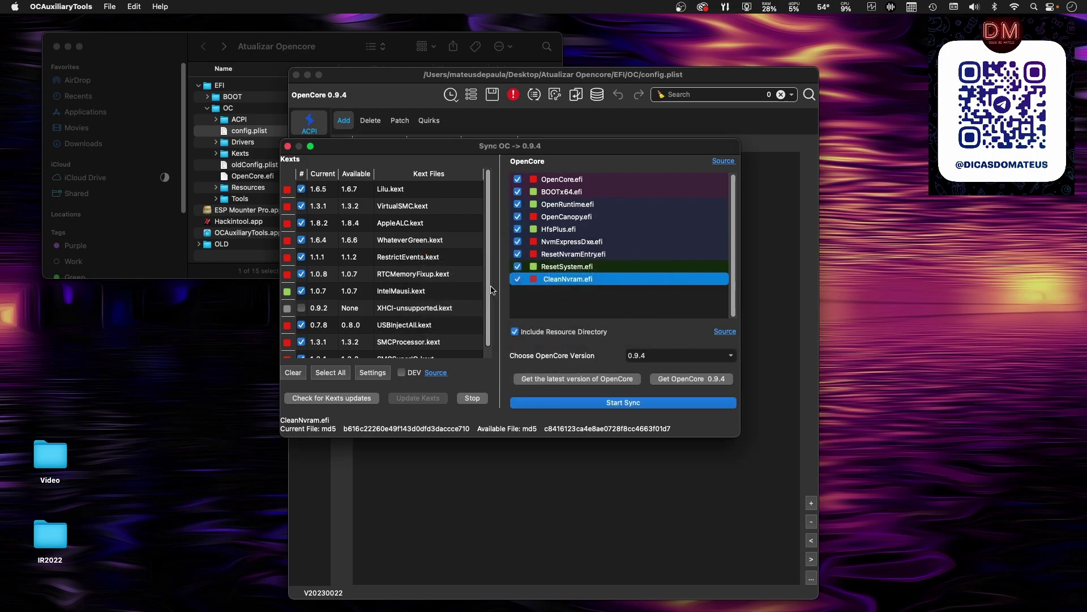
Select all kexts in the sync window, check for kext updates, and look through the kext list.
{"action": "left_click", "coordinate": [334, 374]}
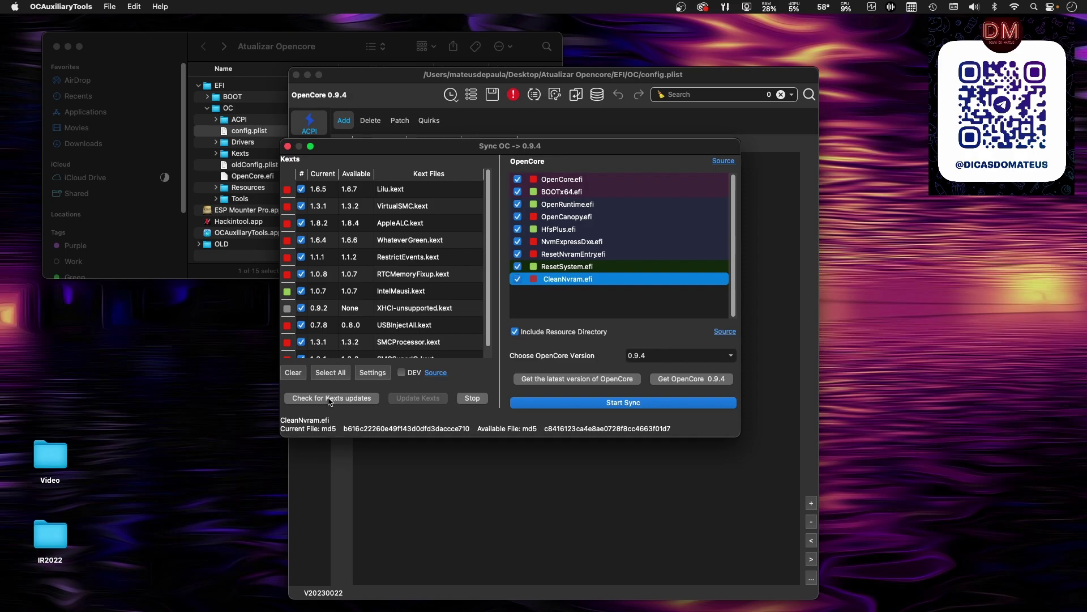
{"action": "left_click", "coordinate": [326, 399]}
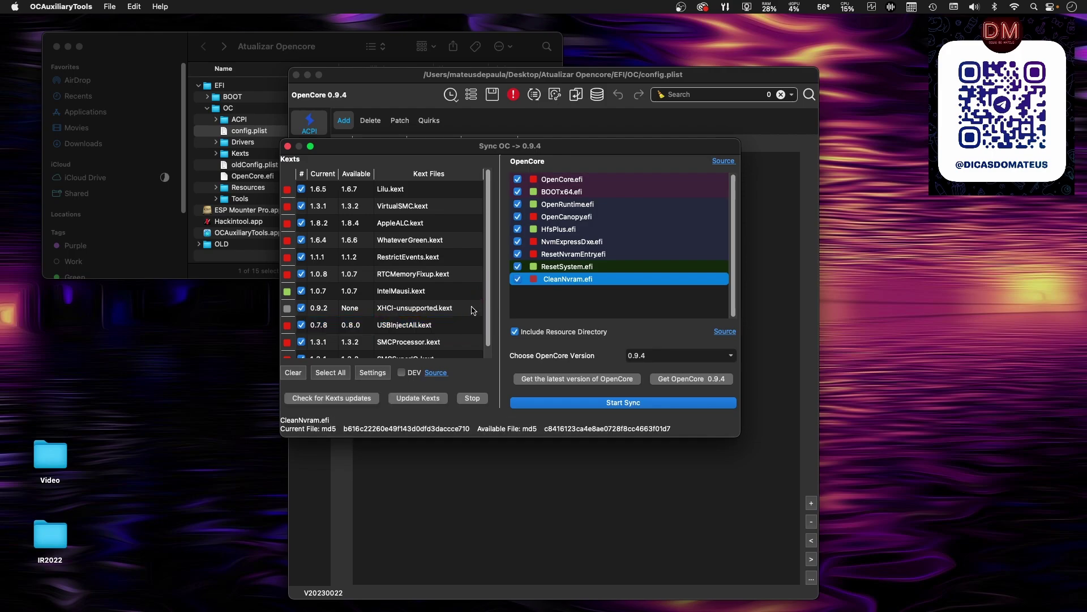
{"action": "scroll", "coordinate": [485, 295], "scroll_direction": "down", "scroll_amount": 2}
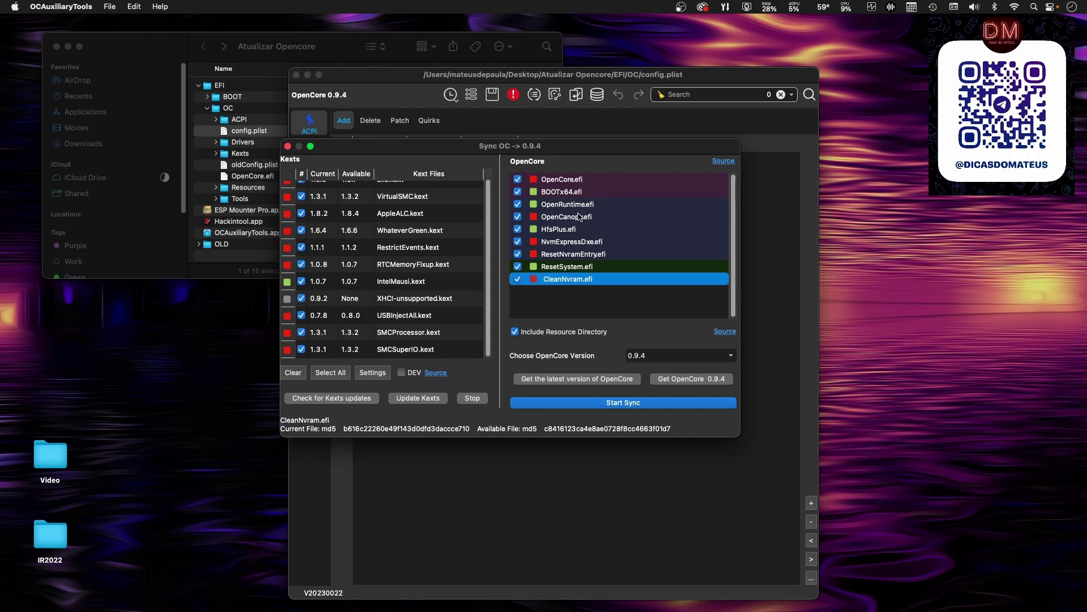
{"action": "scroll", "coordinate": [482, 238], "scroll_direction": "up", "scroll_amount": 1}
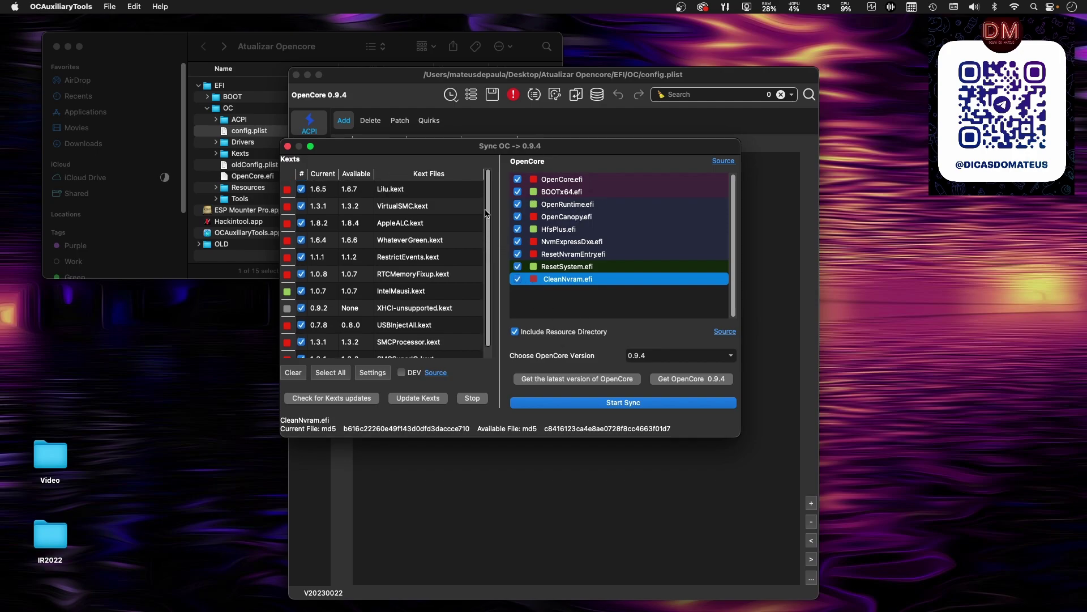
Clear the kext selection and mark only Lilu, VirtualSMC, AppleALC, WhateverGreen and RestrictEvents for updating.
{"action": "left_click", "coordinate": [293, 374]}
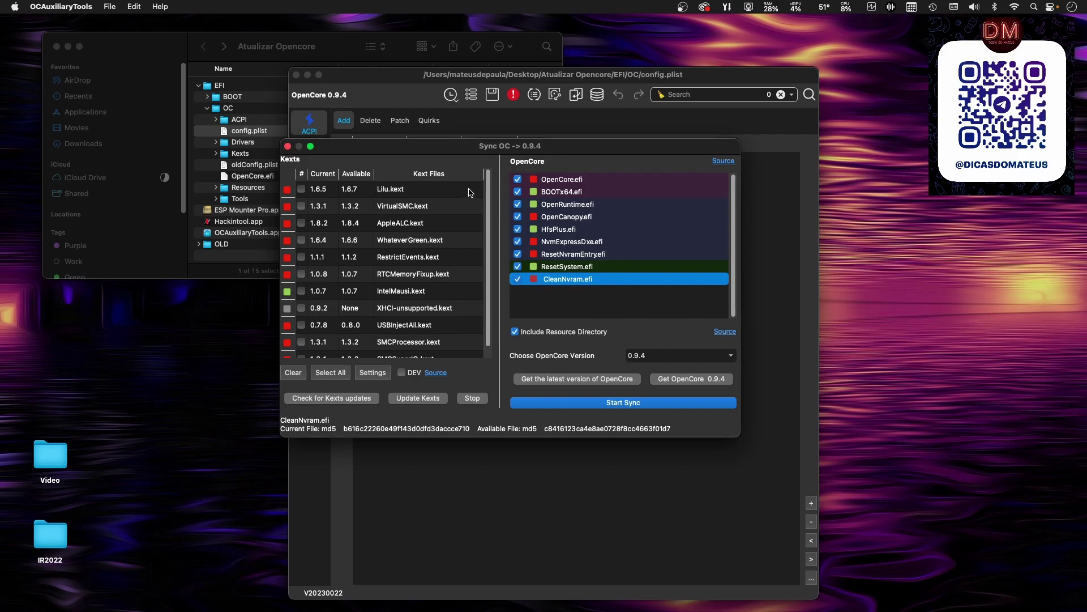
{"action": "left_click", "coordinate": [302, 190]}
{"action": "left_click", "coordinate": [302, 207]}
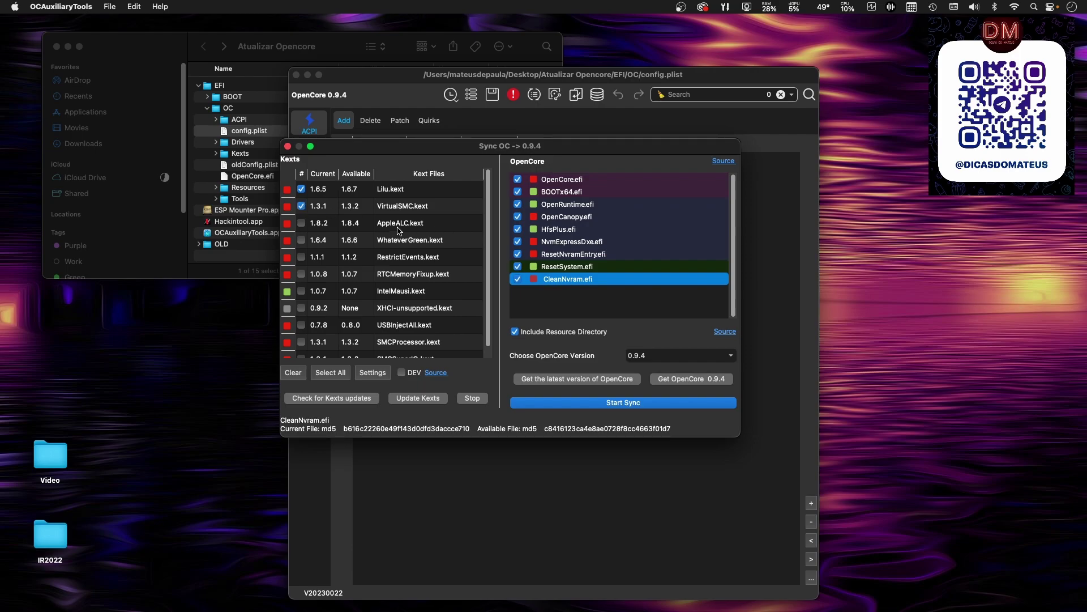
{"action": "left_click", "coordinate": [302, 225]}
{"action": "left_click", "coordinate": [302, 241]}
Review the RTCMemoryFixup, IntelMausi, XHCI-unsupported and USBInjectAll kexts, and add SMCProcessor and SMCSuperIO to the update selection.
{"action": "left_click", "coordinate": [430, 275]}
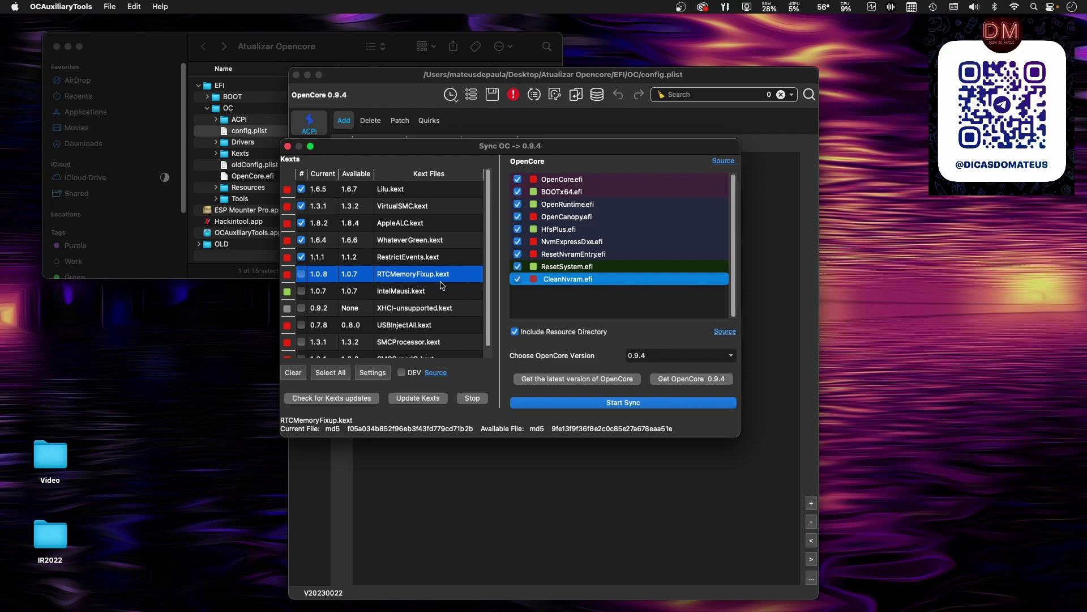
{"action": "left_click", "coordinate": [412, 291]}
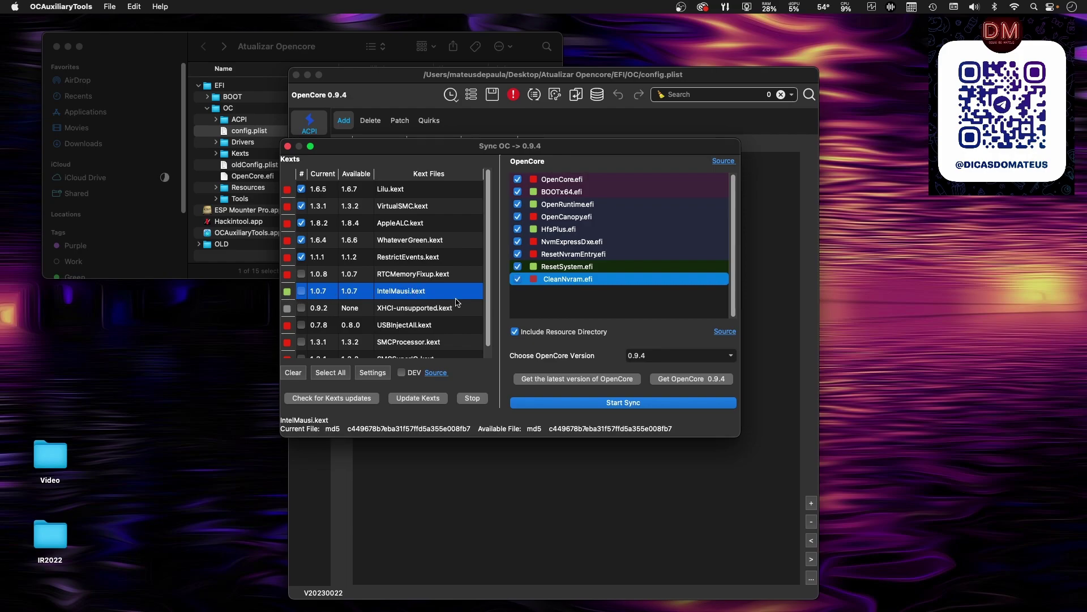
{"action": "scroll", "coordinate": [458, 303], "scroll_direction": "down", "scroll_amount": 1}
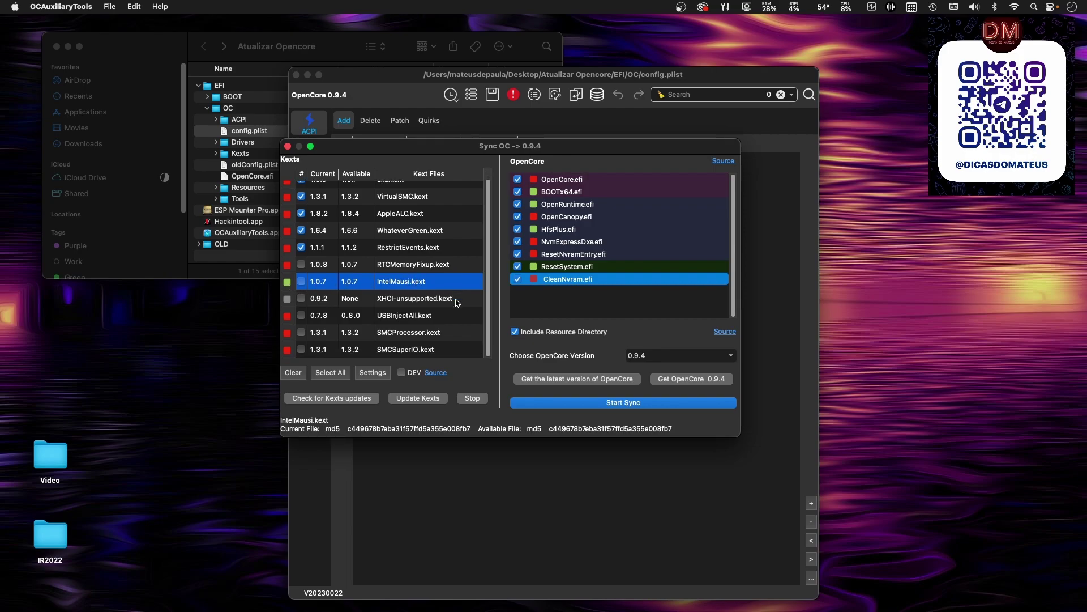
{"action": "left_click", "coordinate": [417, 301]}
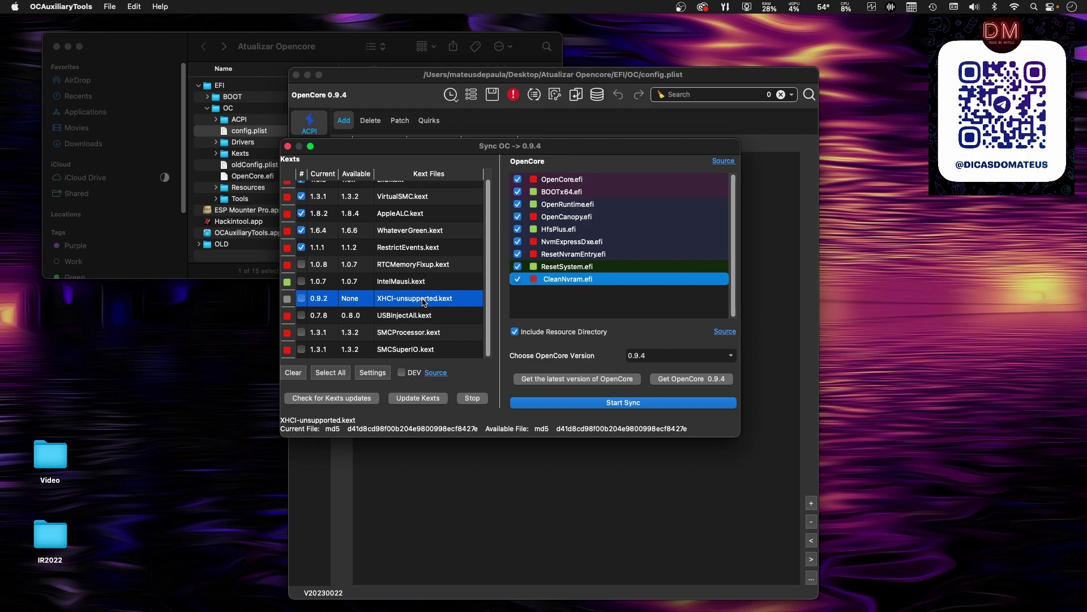
{"action": "left_click", "coordinate": [407, 318]}
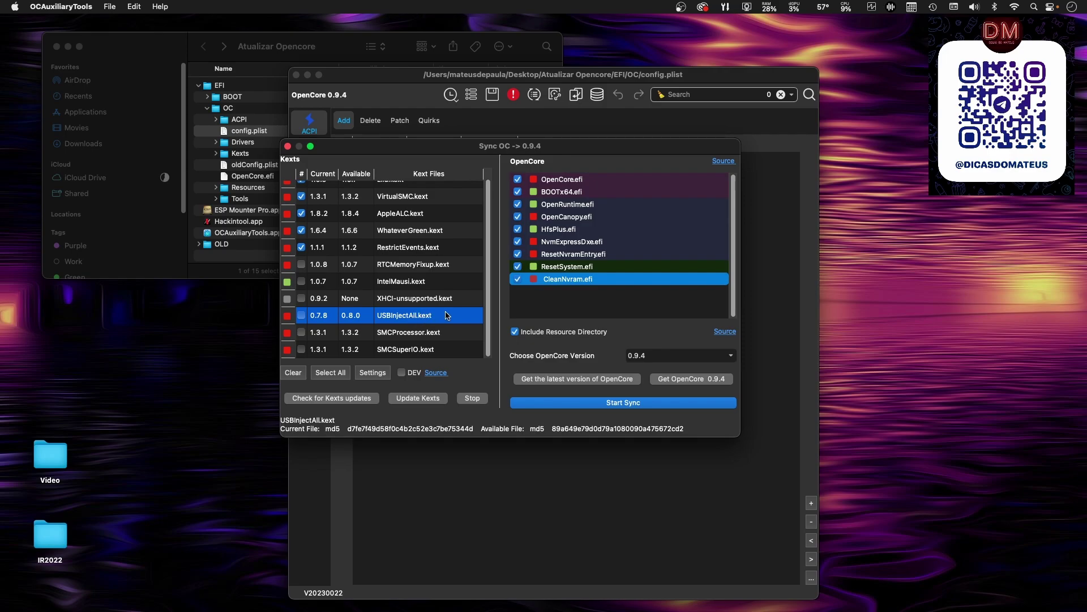
{"action": "left_click", "coordinate": [427, 334]}
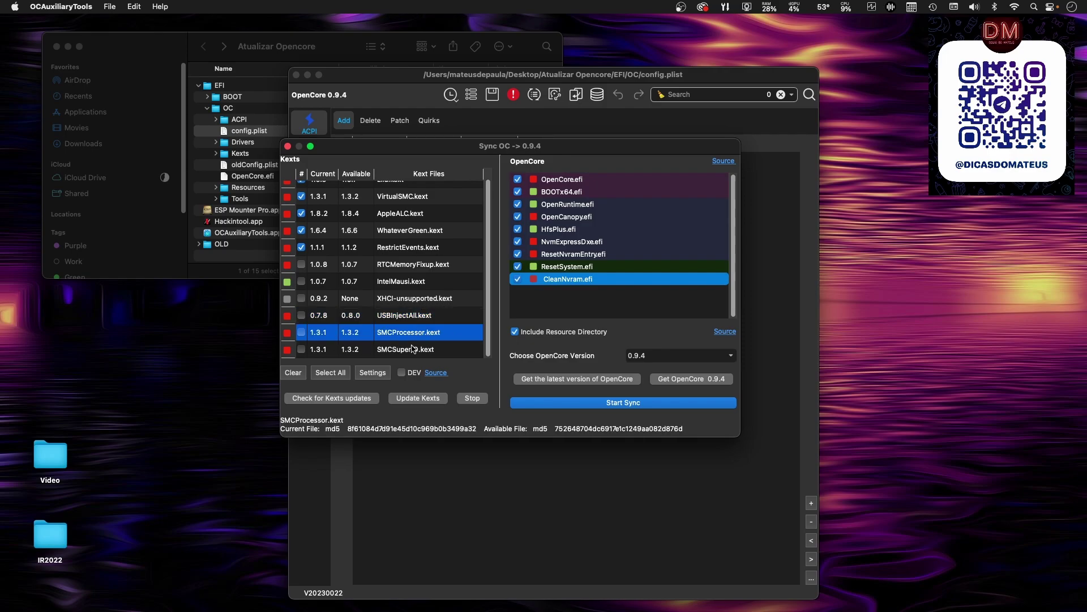
{"action": "left_click", "coordinate": [302, 332]}
{"action": "left_click", "coordinate": [301, 349]}
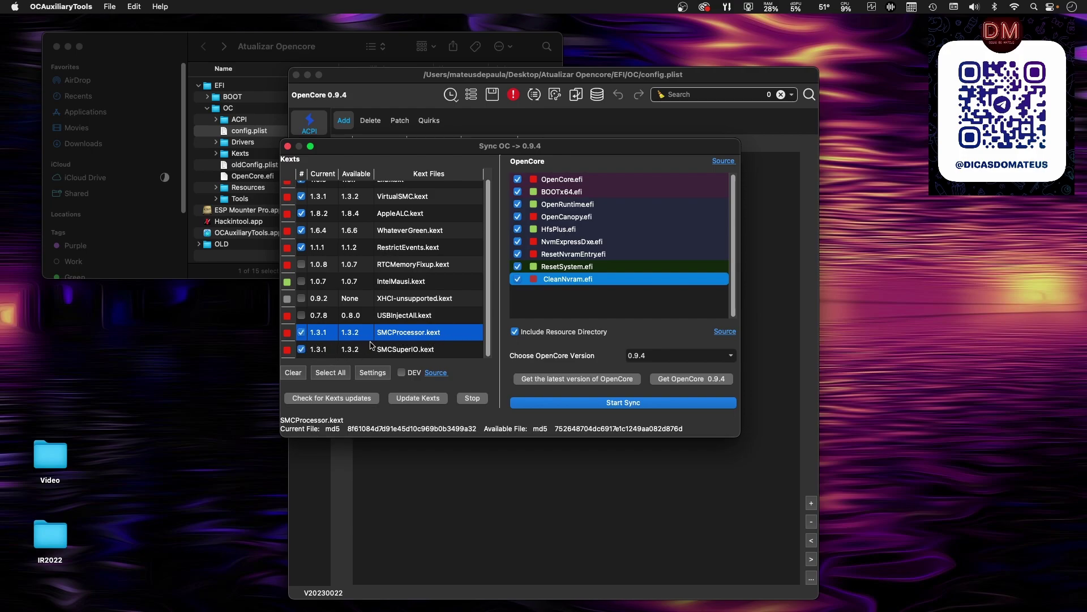
Sync the selected kexts and OpenCore files to version 0.9.4 and dismiss the completion message.
{"action": "scroll", "coordinate": [475, 273], "scroll_direction": "up", "scroll_amount": 1}
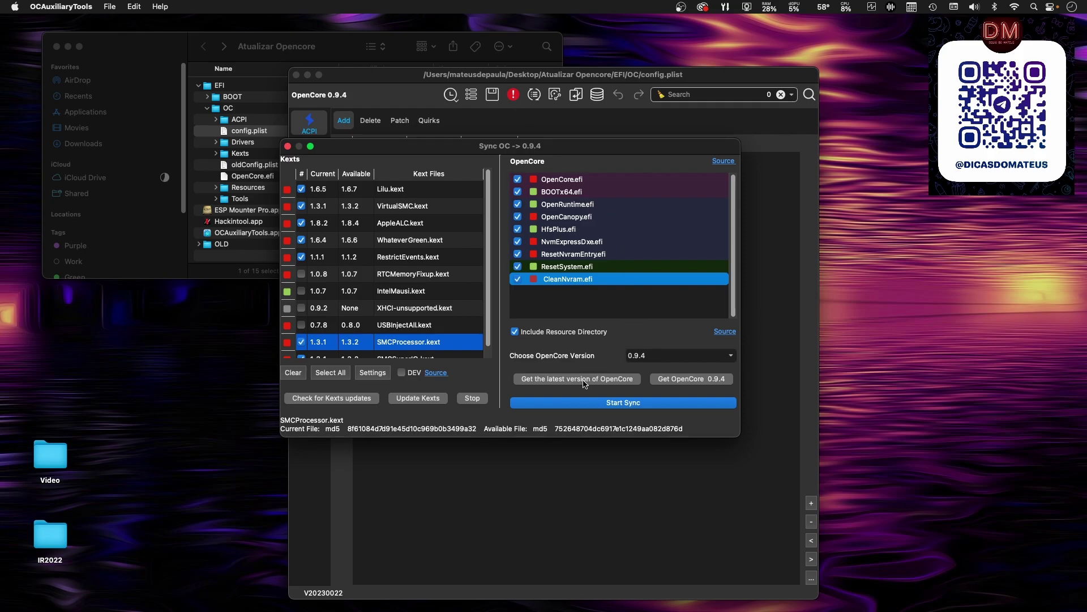
{"action": "left_click", "coordinate": [629, 403]}
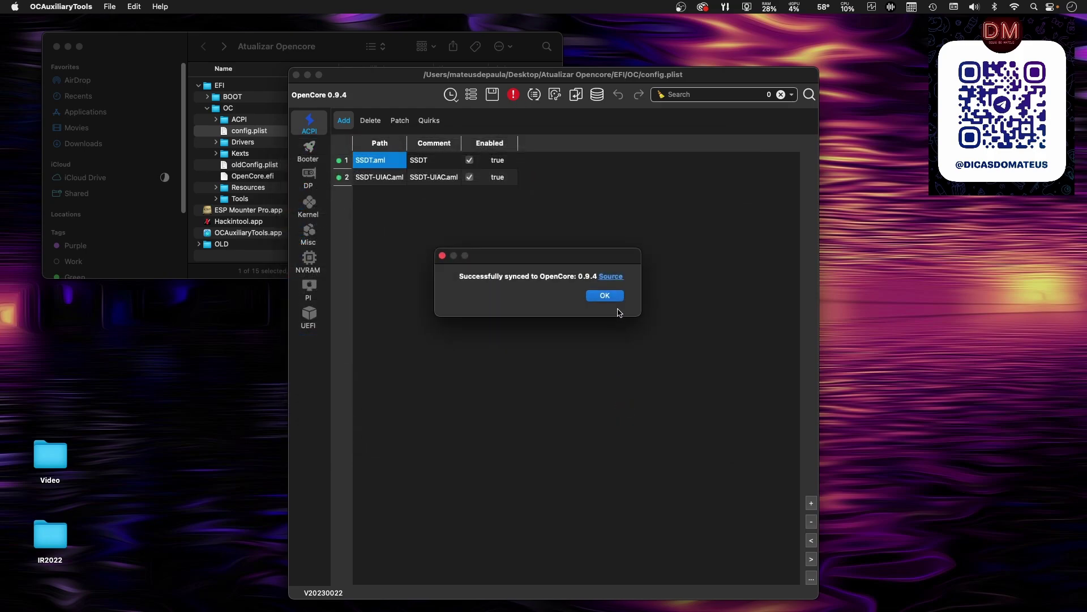
{"action": "left_click", "coordinate": [606, 295]}
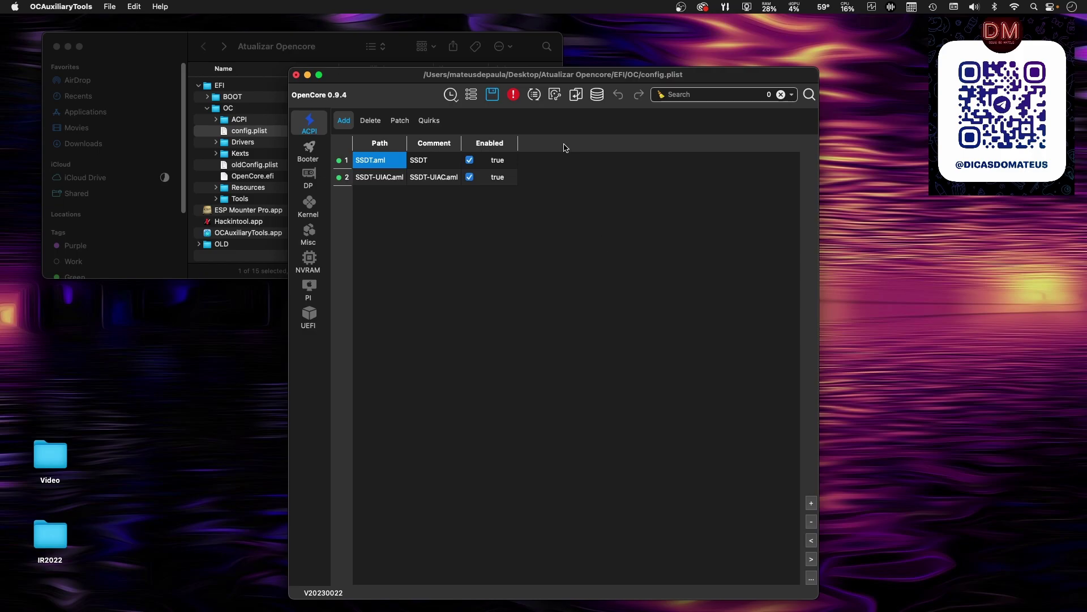
Validate config.plist with OC Validate, examine the reported missing keys, and close the report.
{"action": "left_click", "coordinate": [516, 96]}
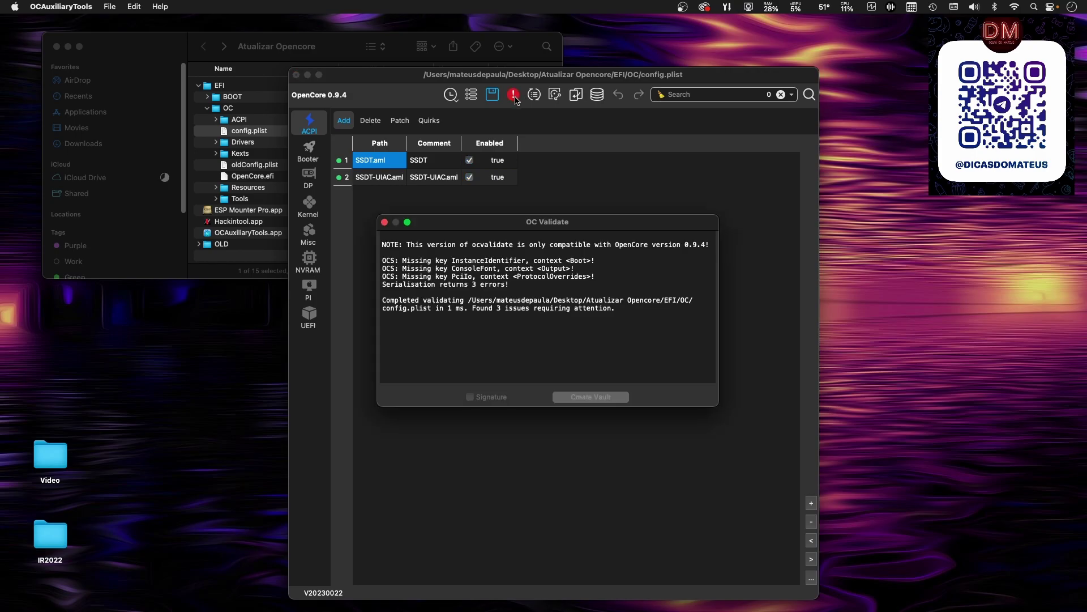
{"action": "left_click_drag", "start_coordinate": [405, 263], "coordinate": [576, 270]}
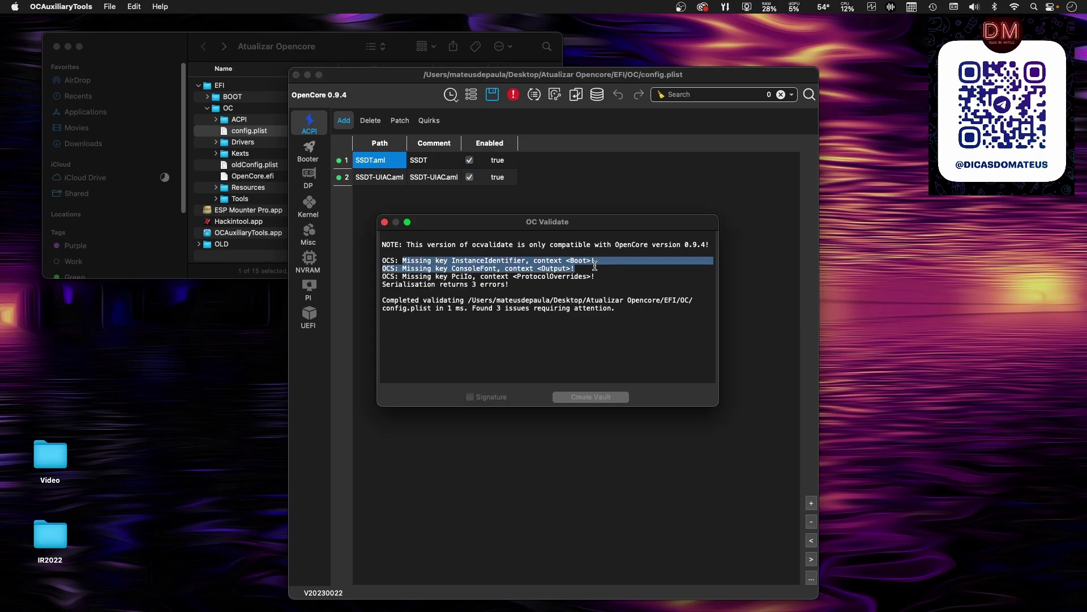
{"action": "left_click", "coordinate": [417, 271]}
{"action": "left_click_drag", "start_coordinate": [403, 268], "coordinate": [525, 276]}
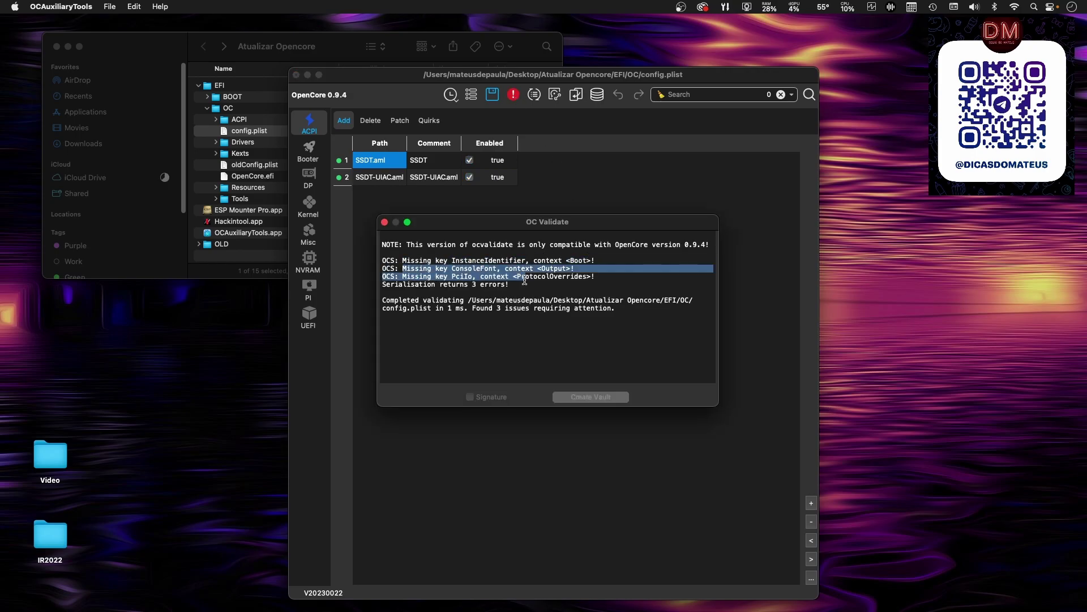
{"action": "left_click", "coordinate": [384, 222]}
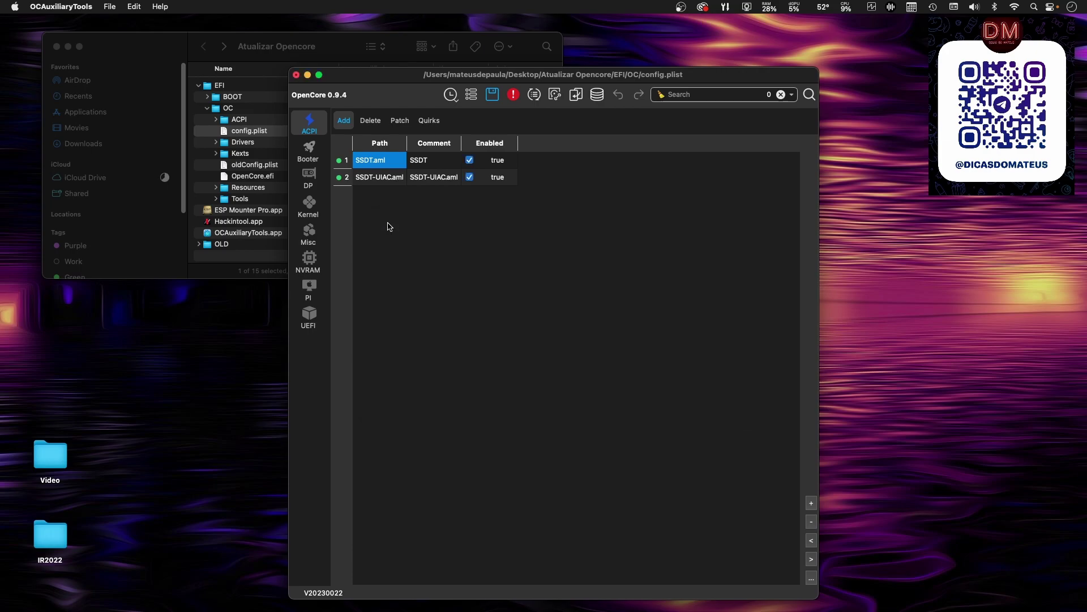
Save config.plist, close OCAuxiliaryTools, and collapse the EFI folder in Finder.
{"action": "left_click", "coordinate": [491, 99]}
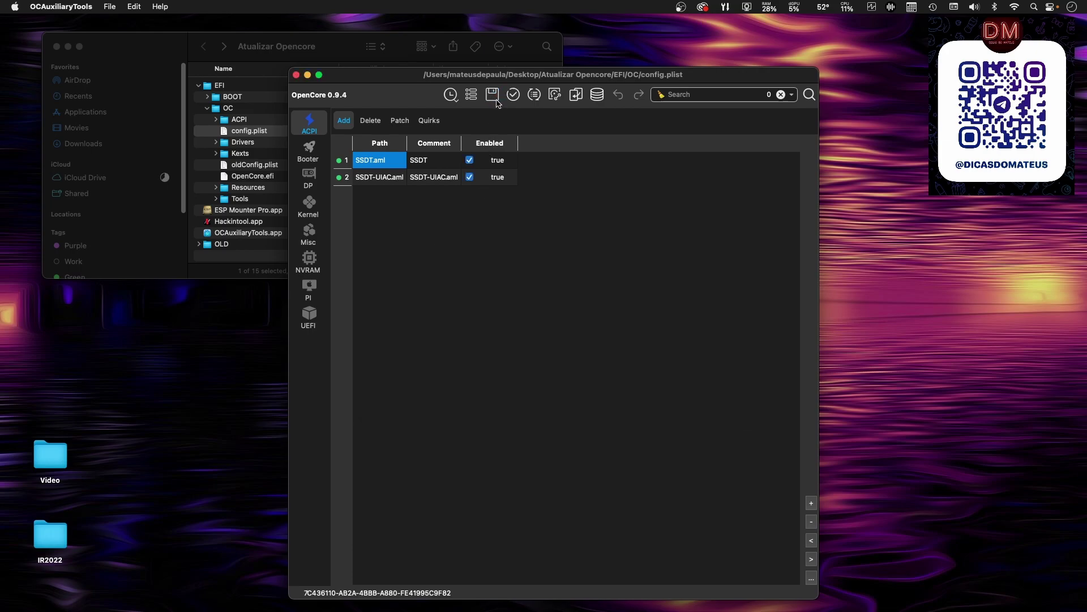
{"action": "left_click", "coordinate": [296, 75]}
{"action": "left_click", "coordinate": [199, 85]}
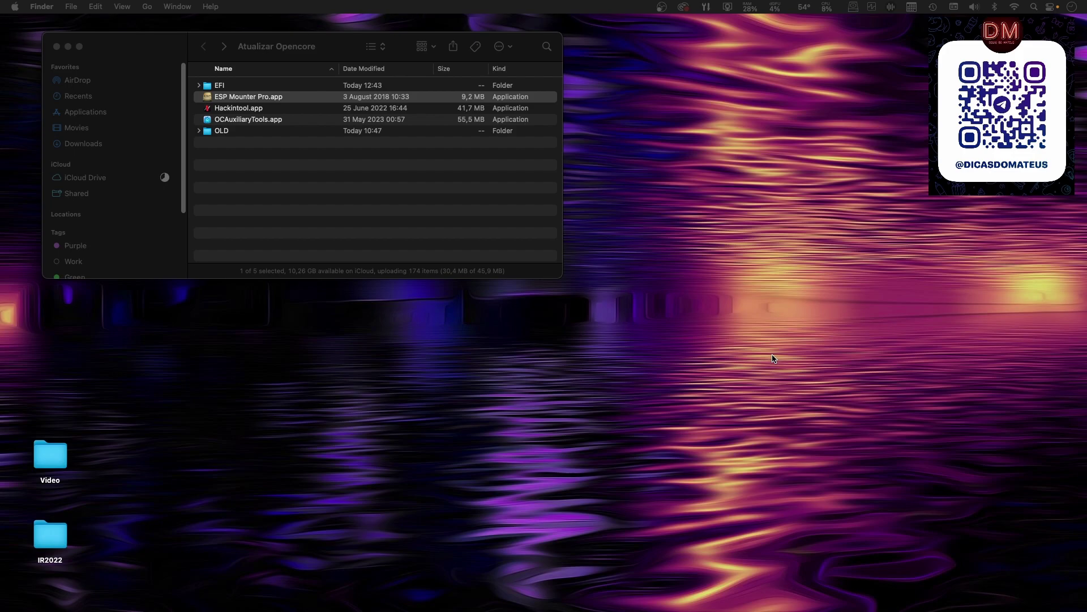
Relaunch ESP Mounter Pro from the Atualizar Opencore folder and mount the EFI partition on disk4s1.
{"action": "left_click", "coordinate": [287, 226]}
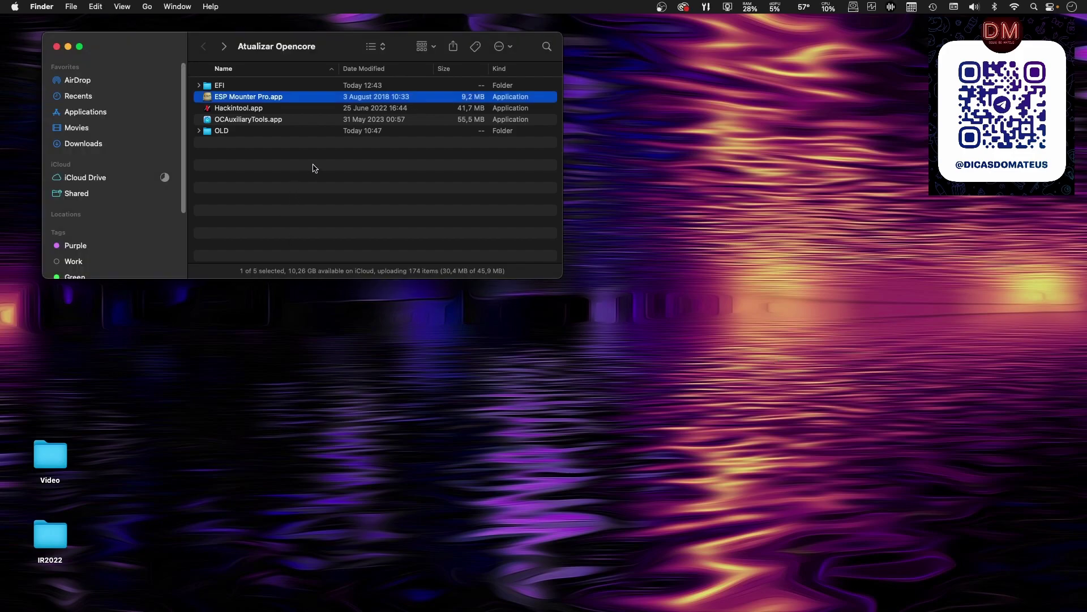
{"action": "double_click", "coordinate": [253, 101]}
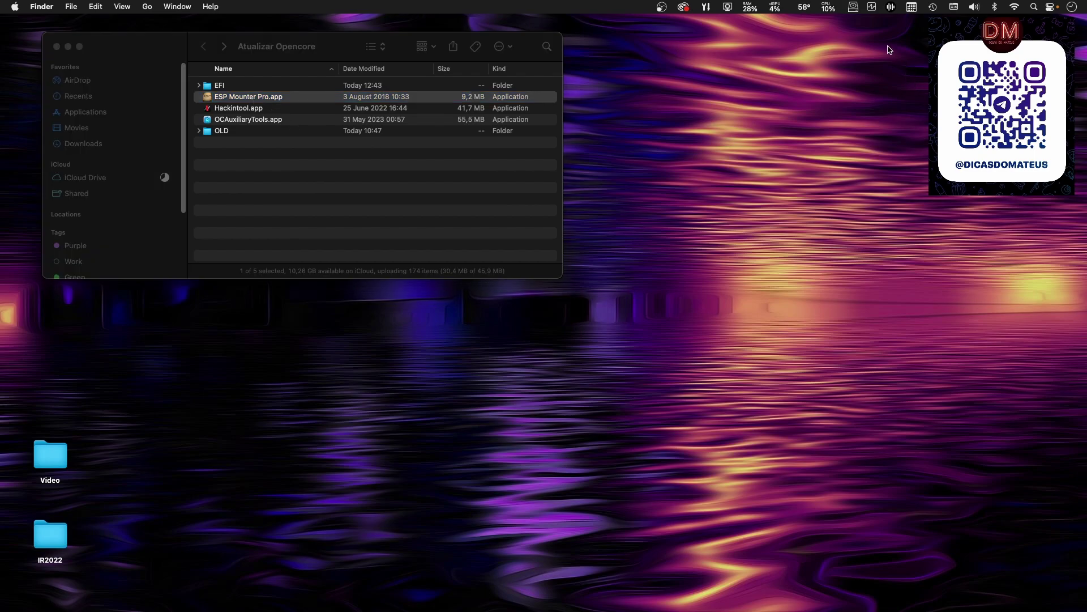
{"action": "left_click", "coordinate": [853, 8]}
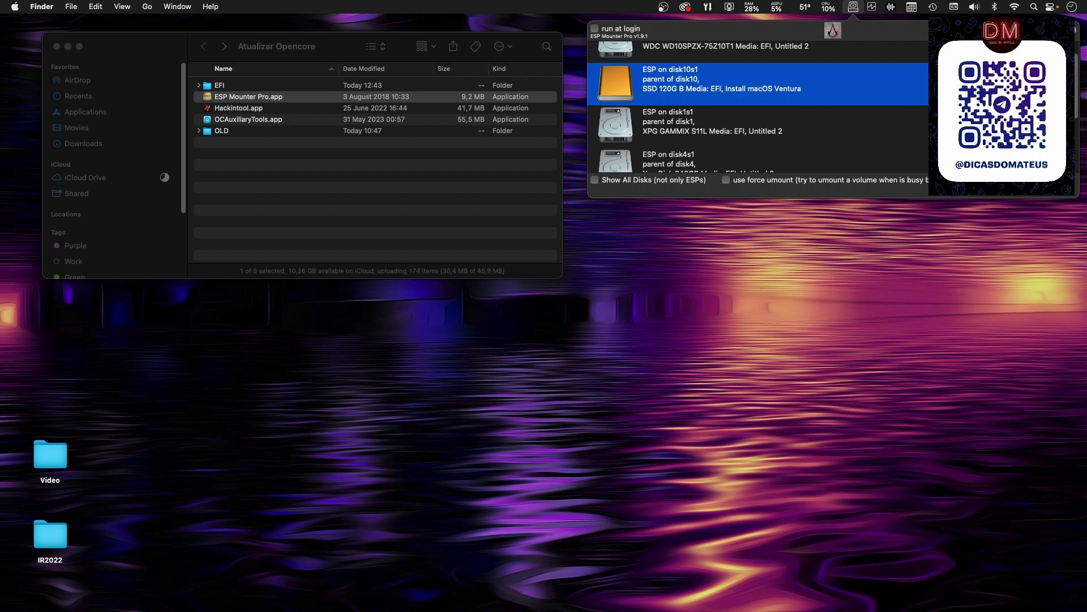
{"action": "left_click", "coordinate": [858, 155]}
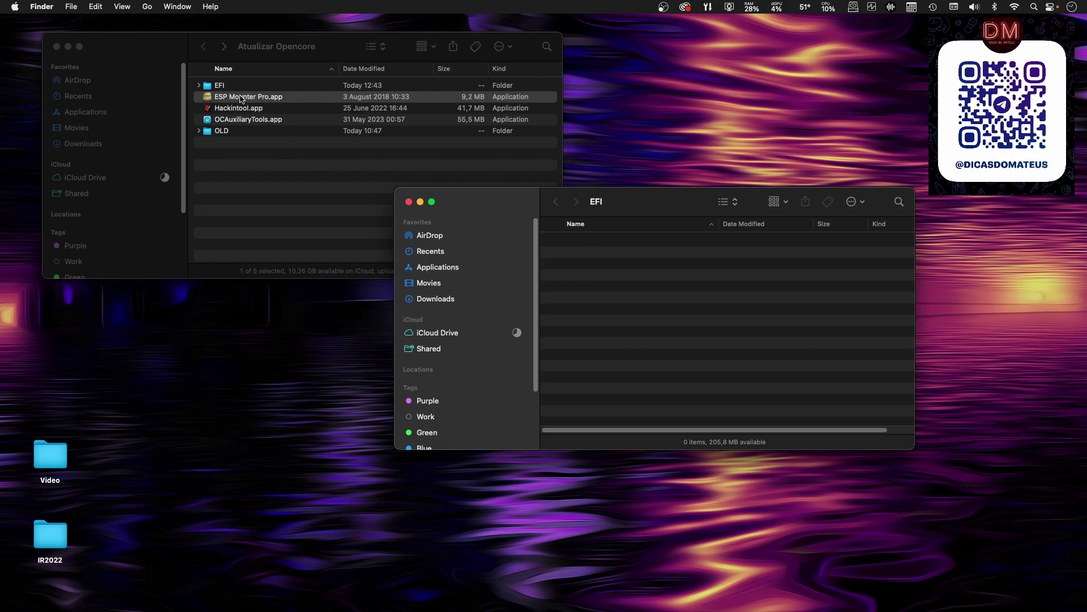
Check the contents of the updated EFI folder and copy the folder into the mounted EFI partition.
{"action": "left_click", "coordinate": [218, 88]}
{"action": "double_click", "coordinate": [218, 85]}
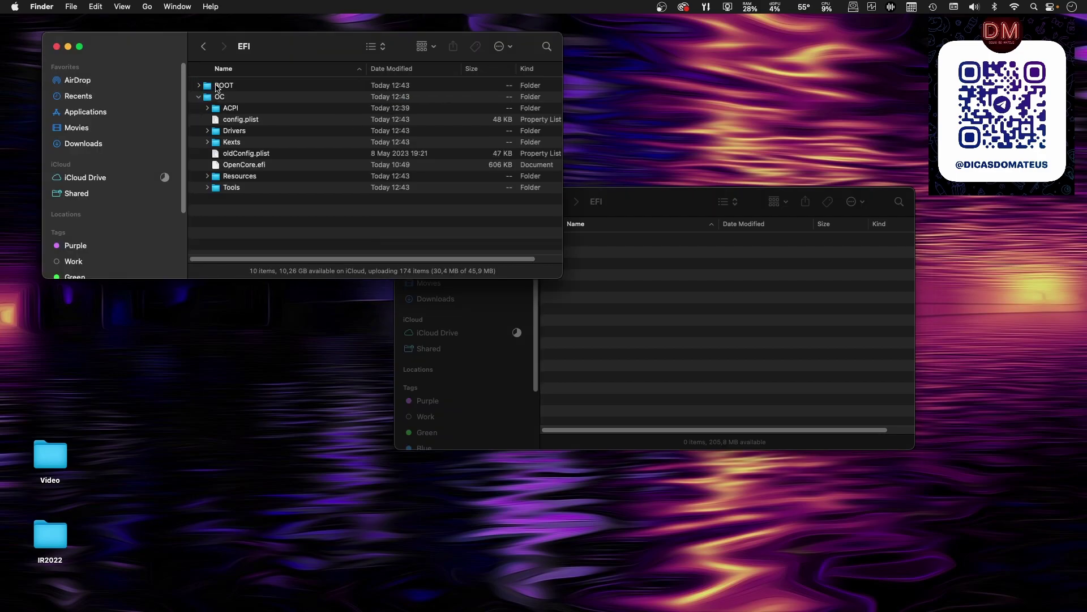
{"action": "left_click", "coordinate": [204, 48]}
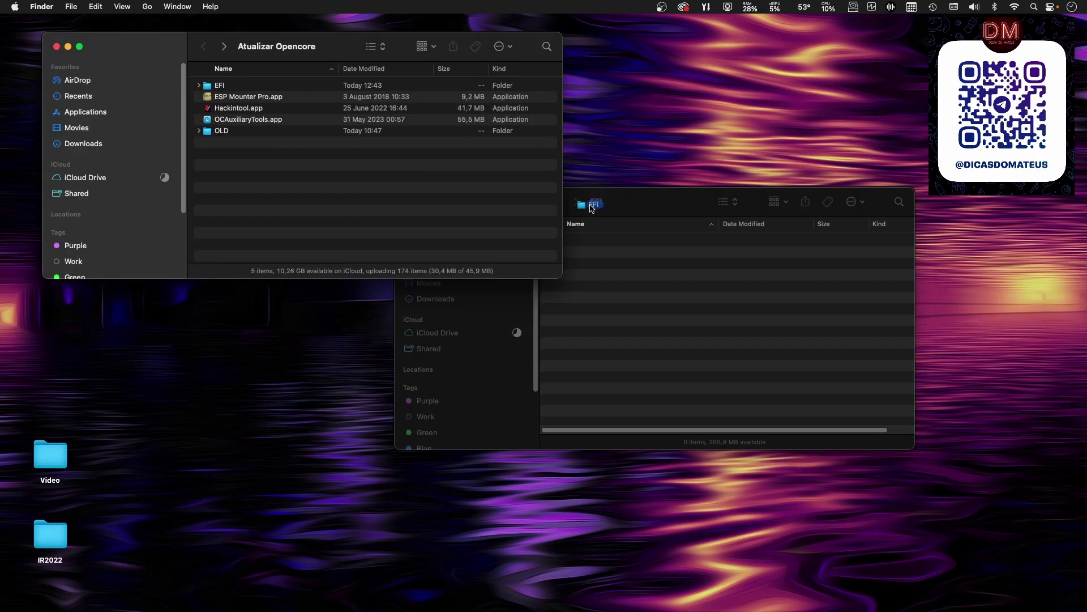
{"action": "left_click", "coordinate": [642, 197]}
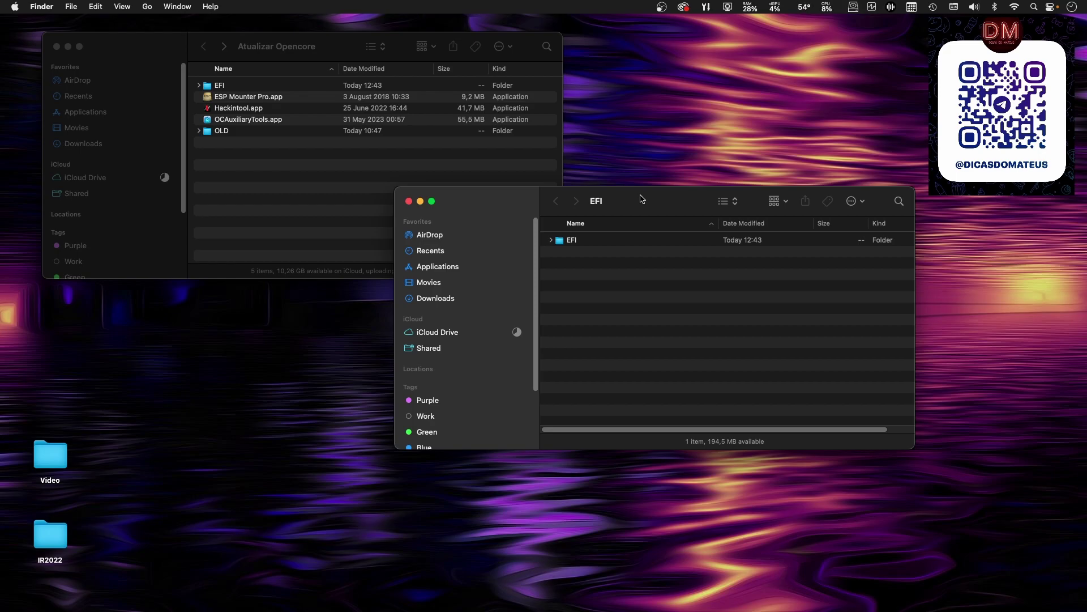
Check the booted and latest available OpenCore versions in Hackintool, and close it.
{"action": "double_click", "coordinate": [255, 109]}
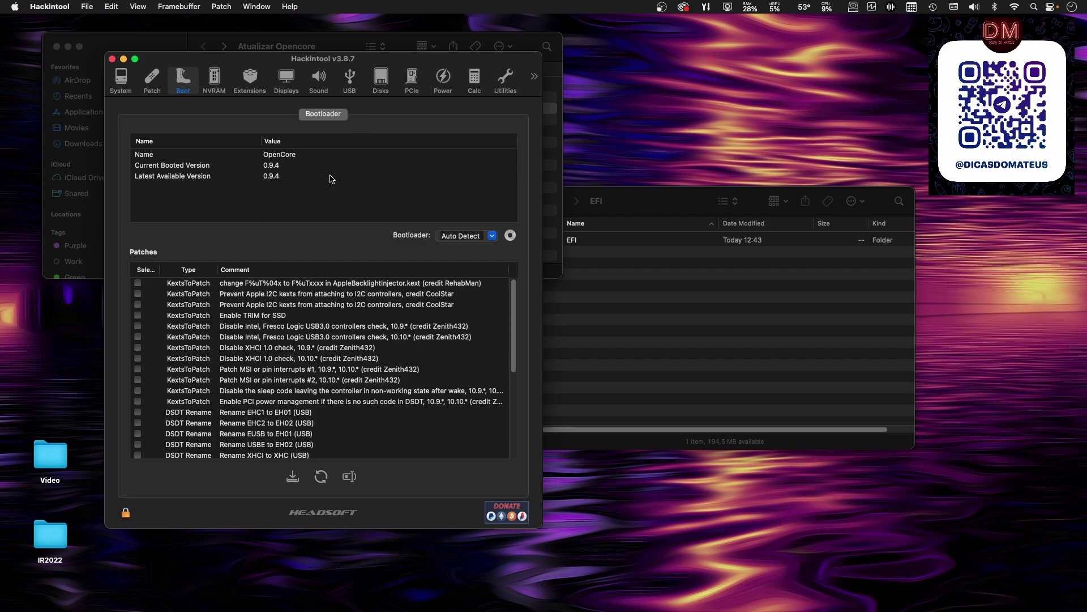
{"action": "left_click", "coordinate": [113, 59]}
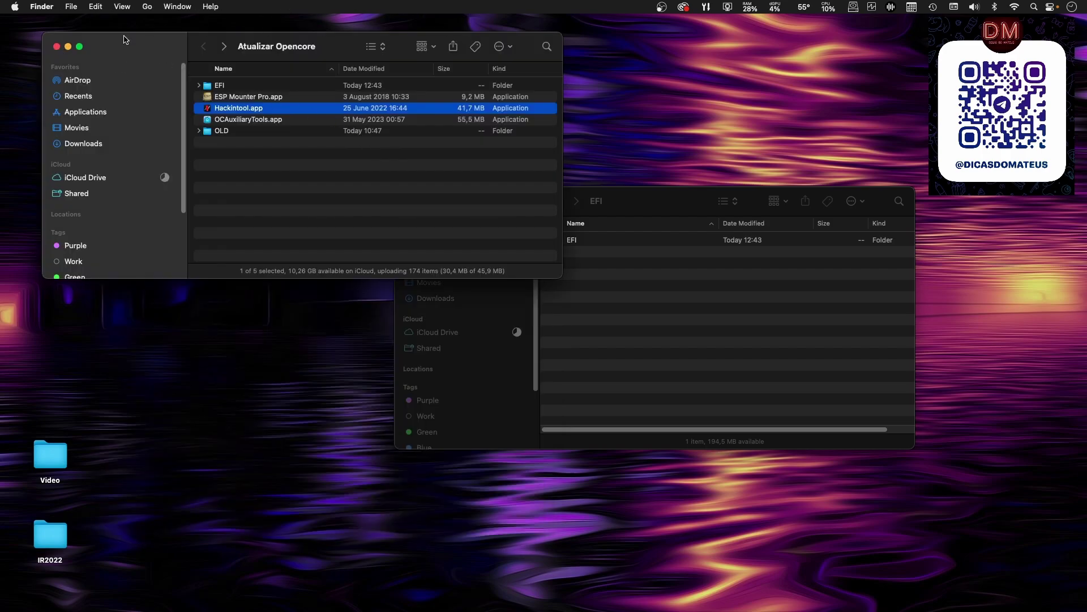
Close both Finder windows and unmount the EFI partition on disk4s1 with ESP Mounter Pro.
{"action": "left_click", "coordinate": [56, 46]}
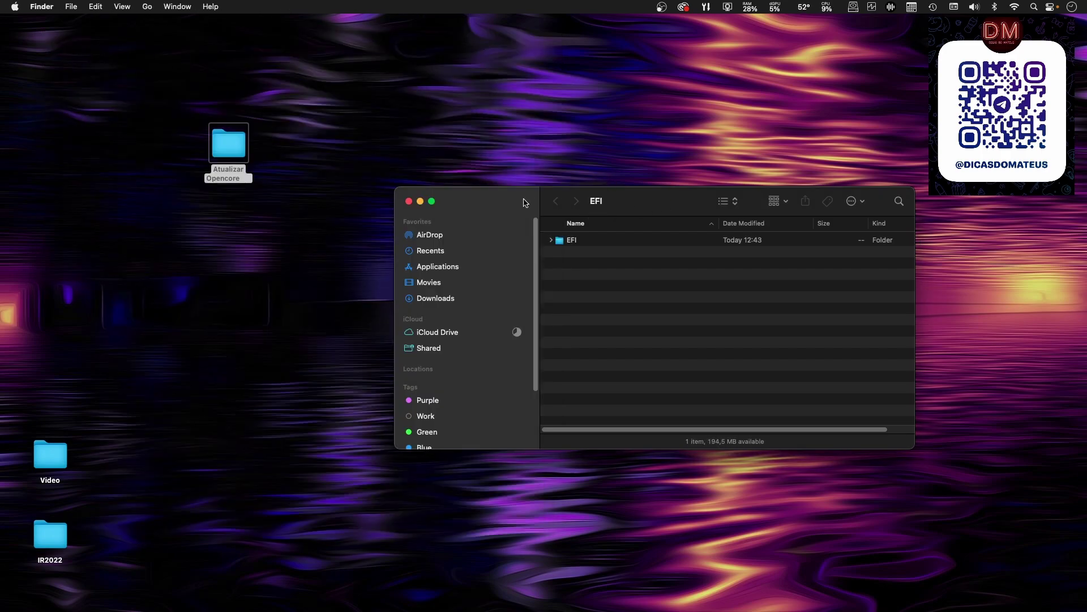
{"action": "left_click", "coordinate": [408, 201]}
{"action": "left_click", "coordinate": [853, 7]}
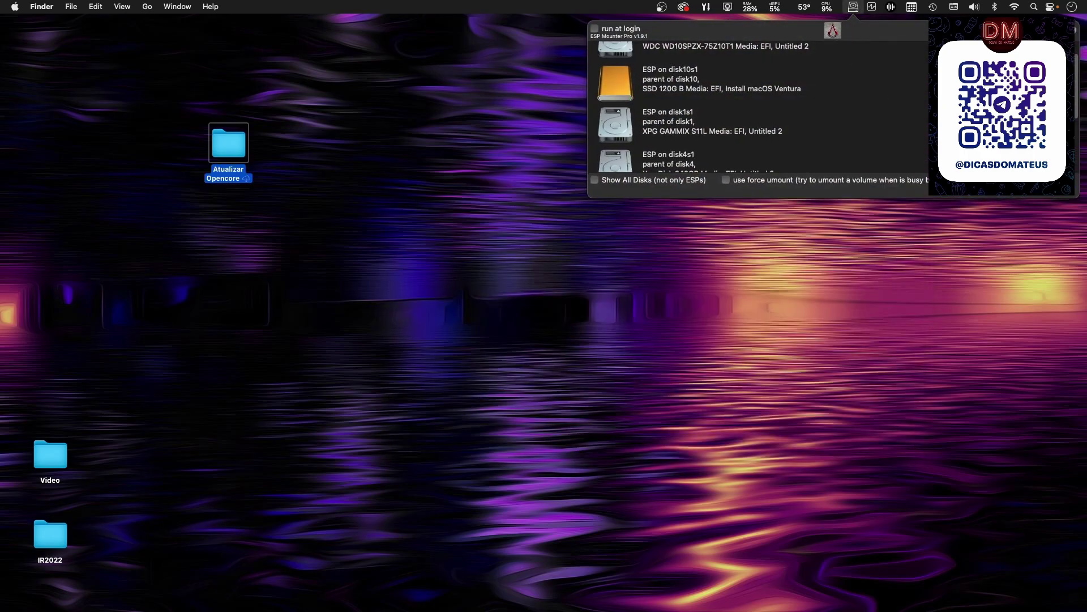
{"action": "left_click", "coordinate": [701, 156]}
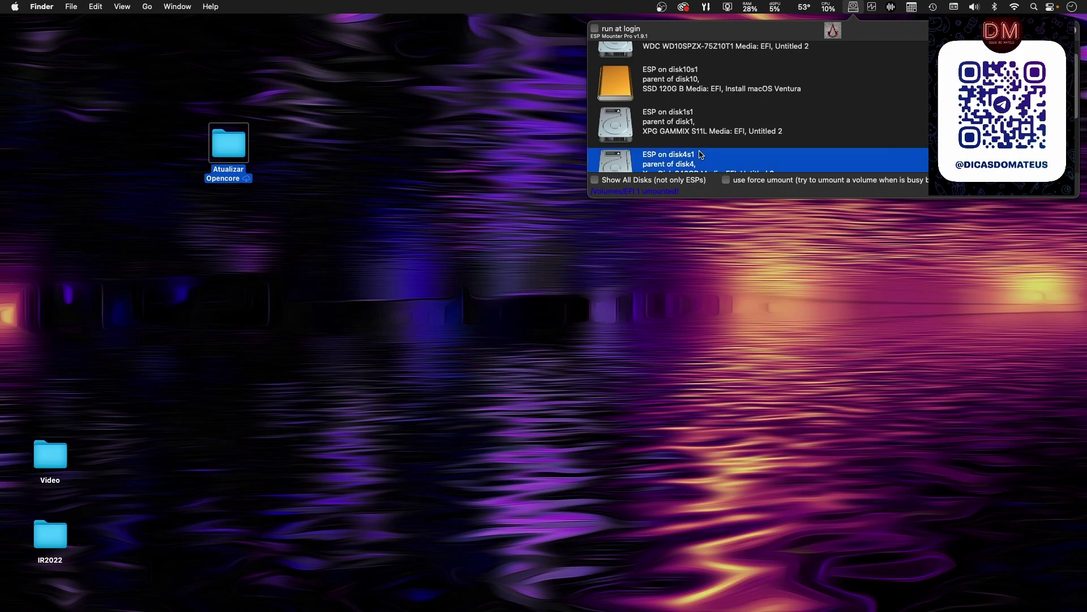